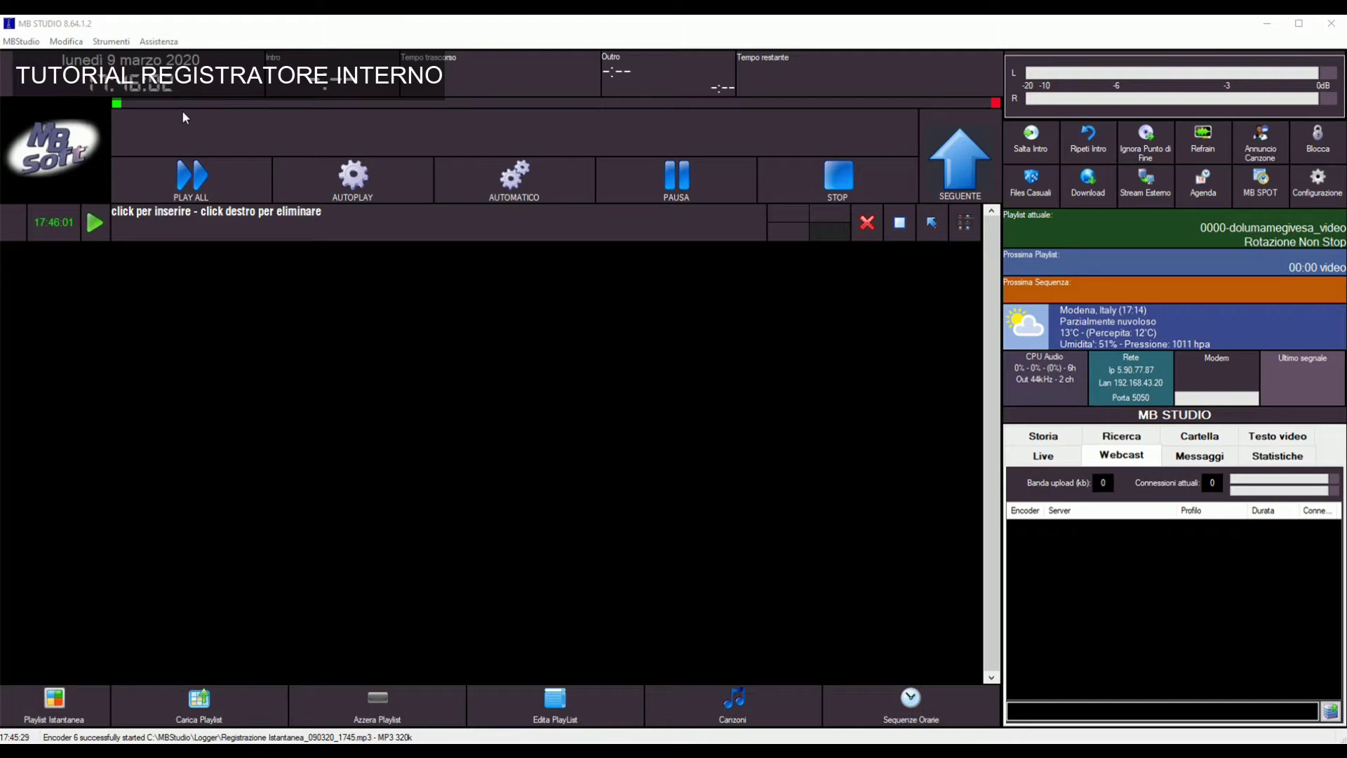
# Step: Open the Orario Registratore recording schedule and move its window clear of the screen title
pyautogui.click(111, 42)
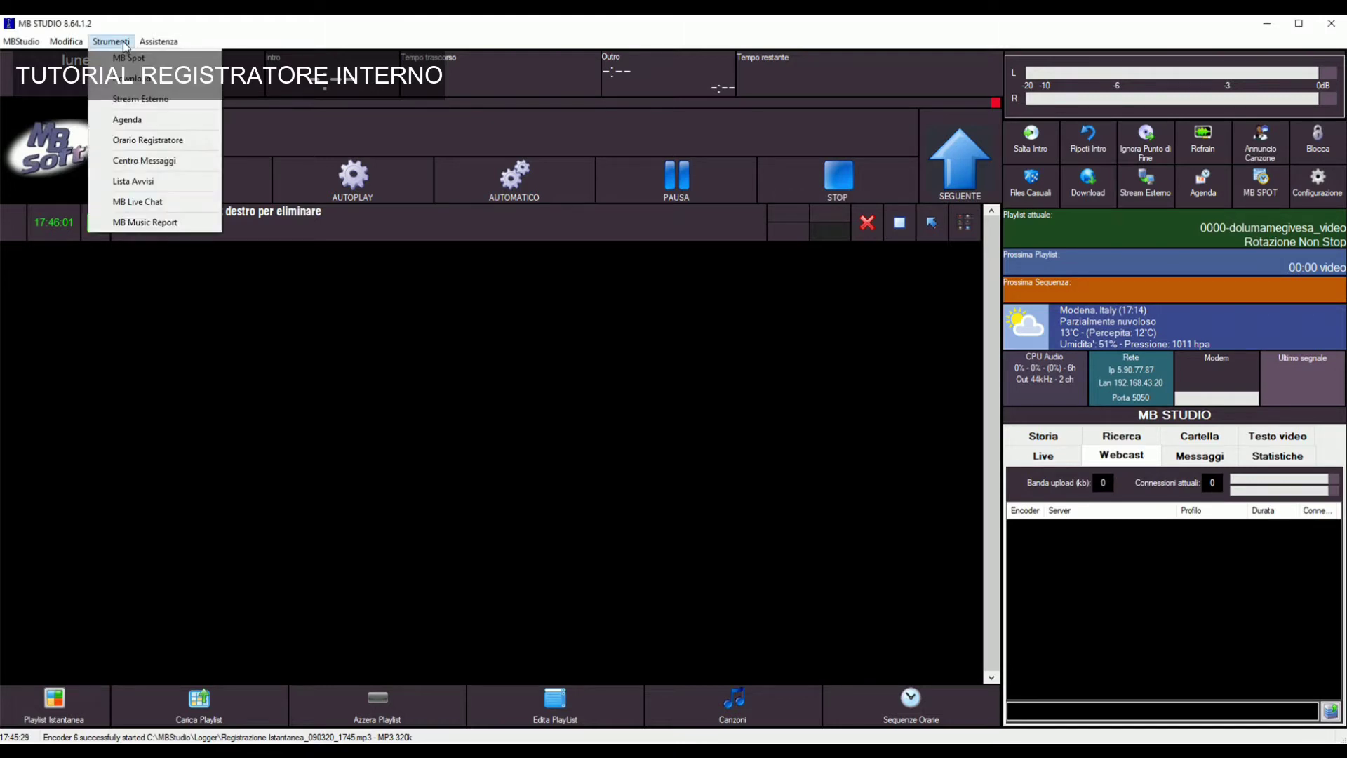
pyautogui.click(142, 139)
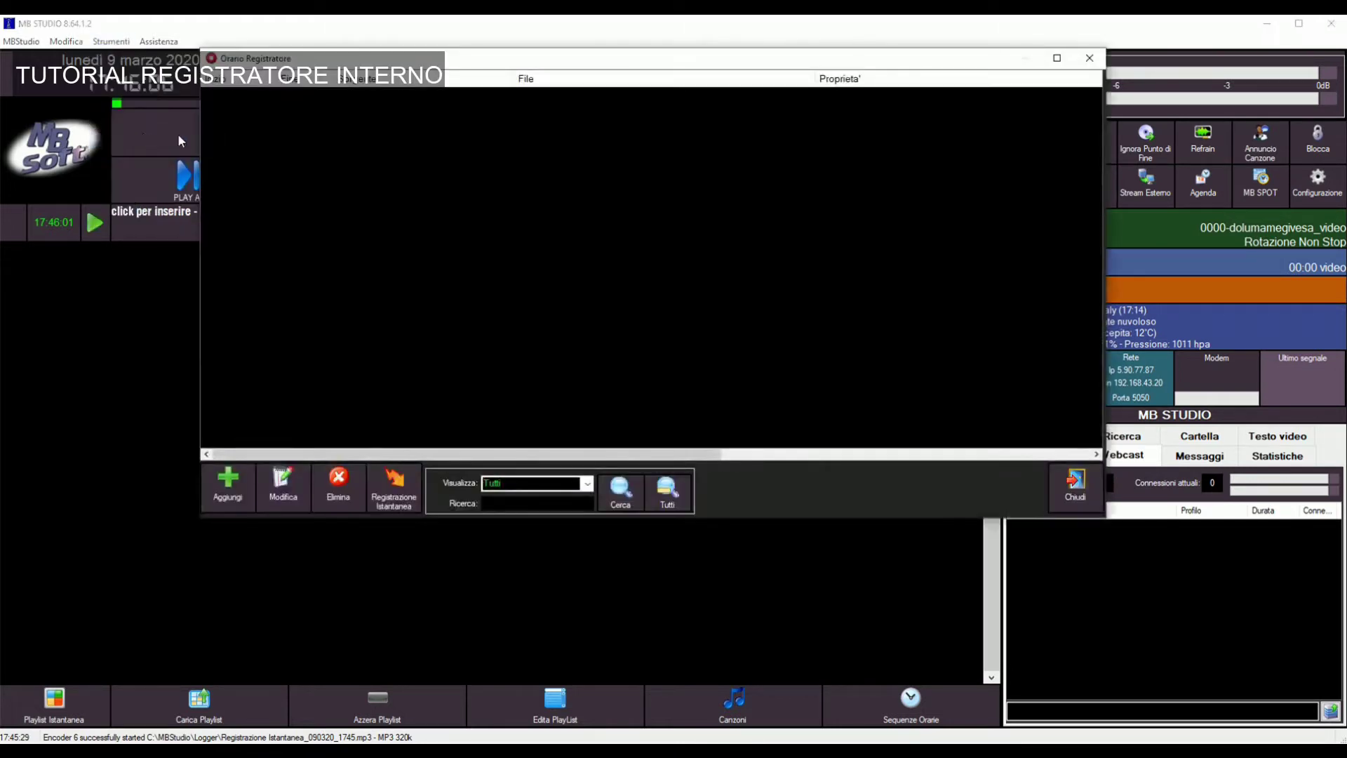
pyautogui.moveTo(475, 60); pyautogui.dragTo(453, 103)
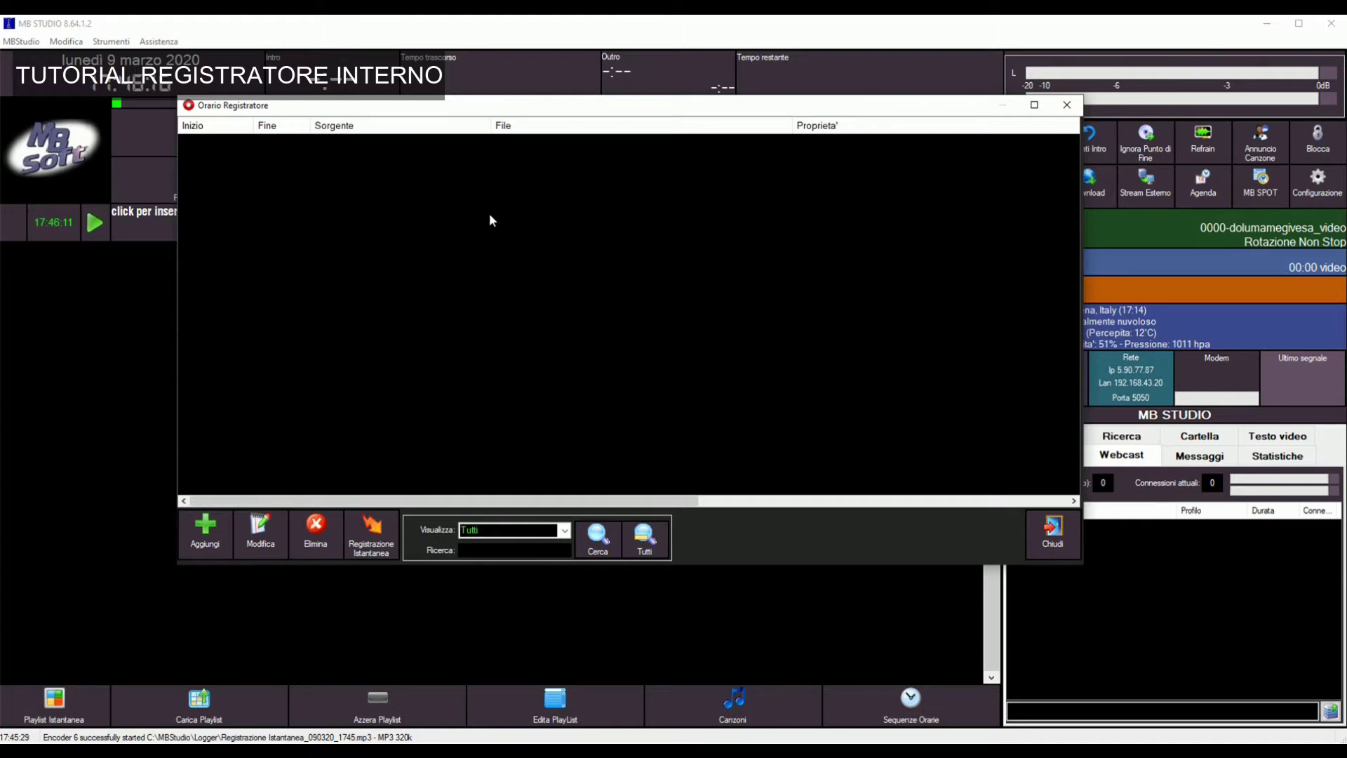
pyautogui.moveTo(510, 112); pyautogui.dragTo(493, 109)
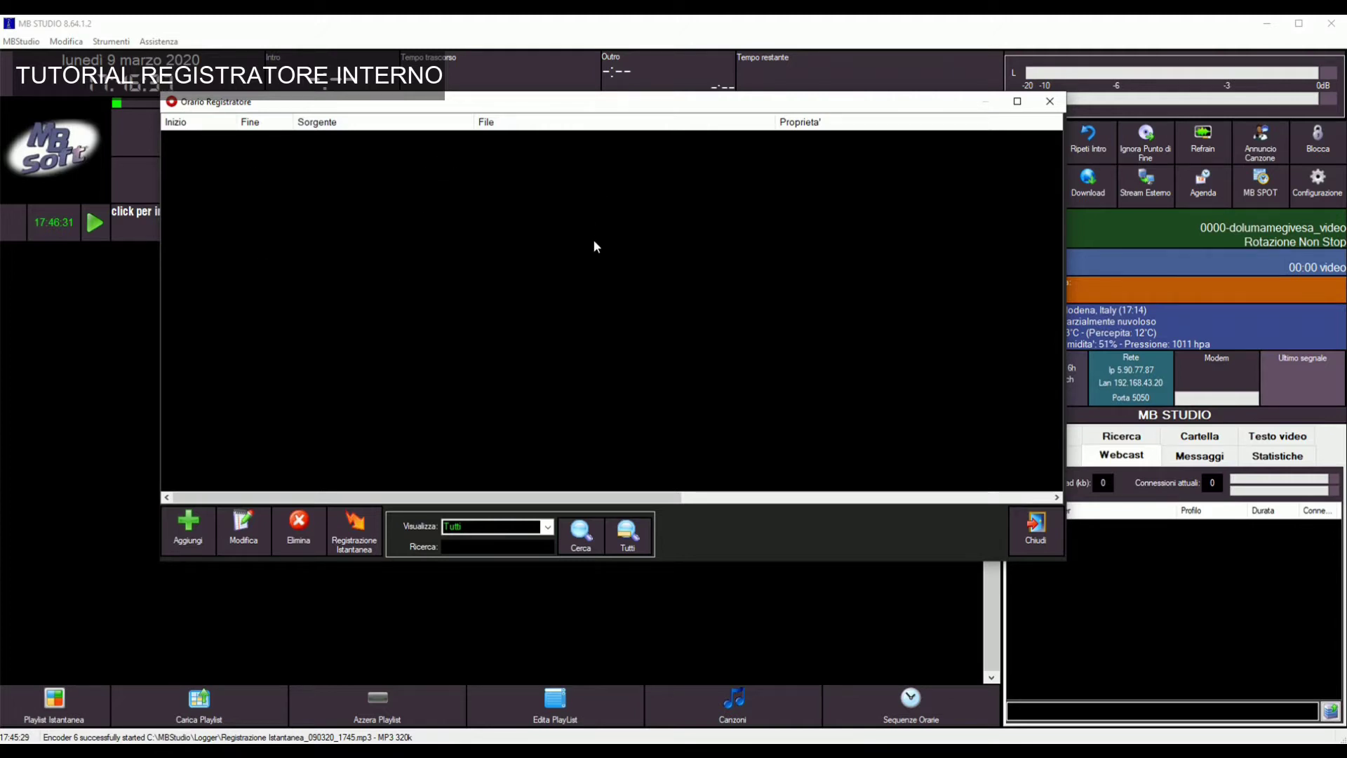
# Step: Add a new scheduled recording and set its start hour to 10
pyautogui.click(188, 536)
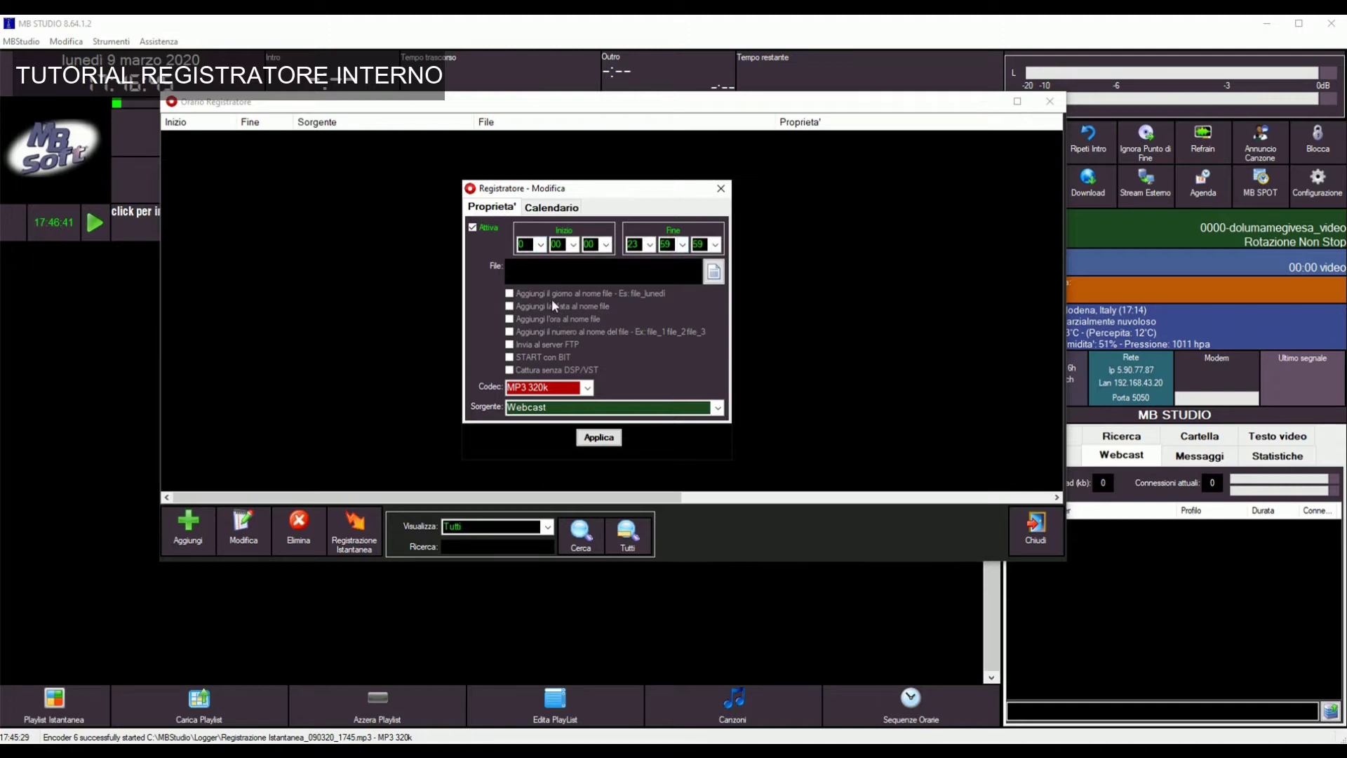
pyautogui.click(541, 244)
pyautogui.moveTo(541, 266); pyautogui.dragTo(542, 299)
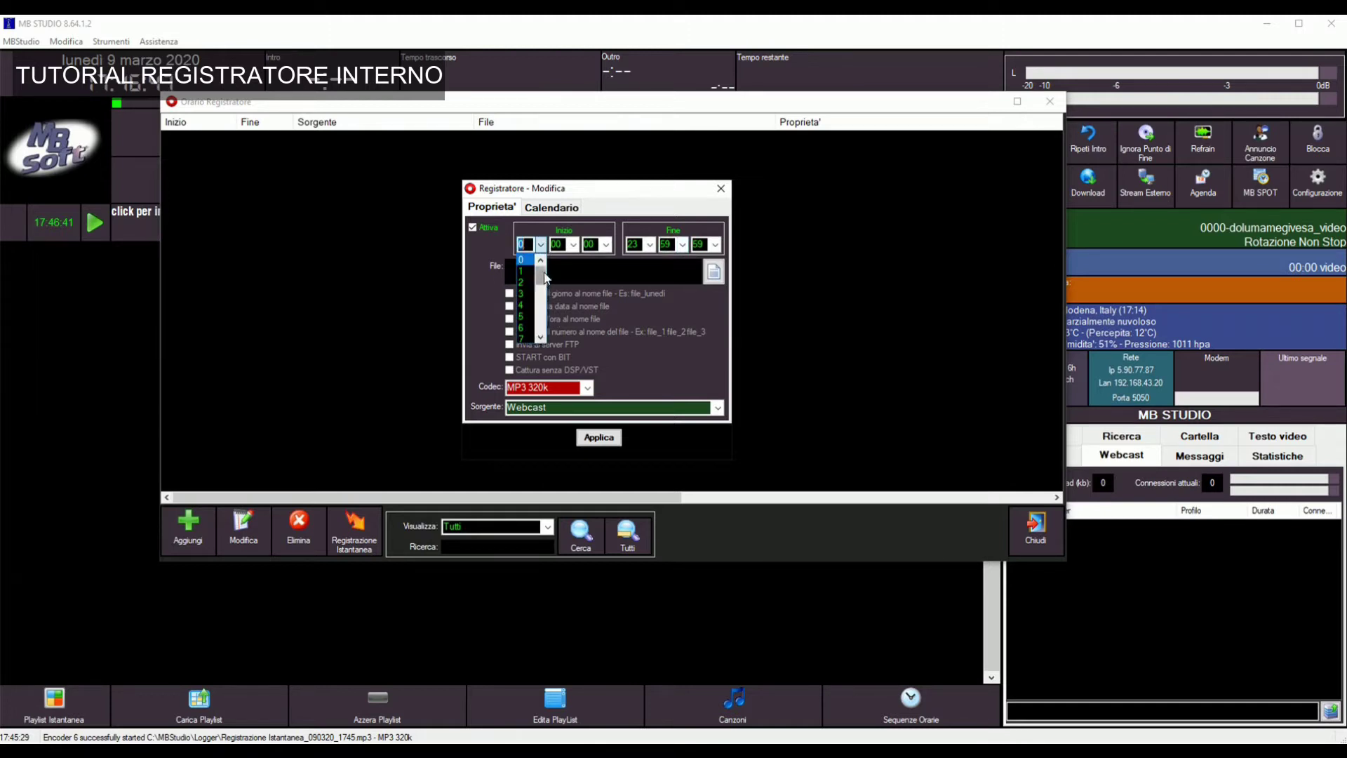
pyautogui.click(529, 266)
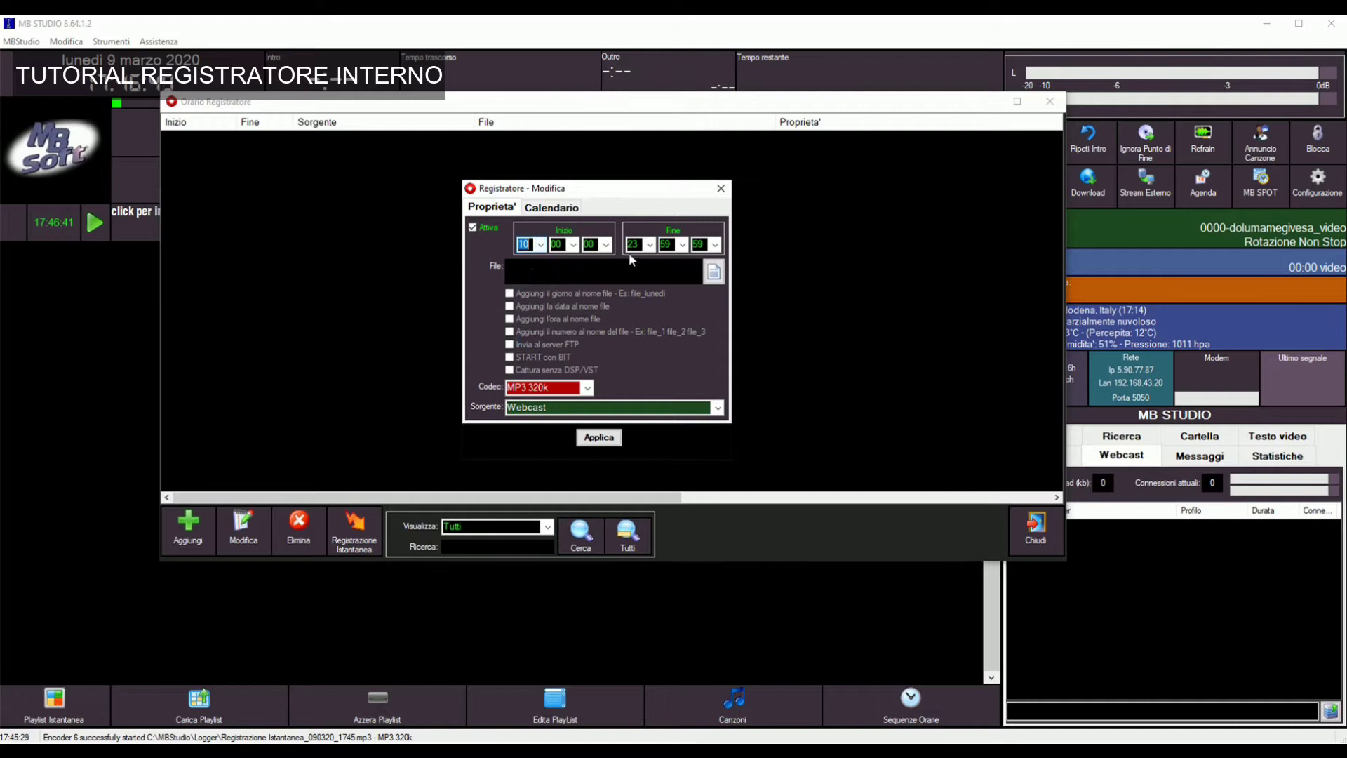
# Step: Set the recording's end time to 12:00:00
pyautogui.click(649, 246)
pyautogui.moveTo(650, 321); pyautogui.dragTo(651, 300)
pyautogui.click(633, 316)
pyautogui.click(682, 245)
pyautogui.moveTo(684, 323); pyautogui.dragTo(684, 264)
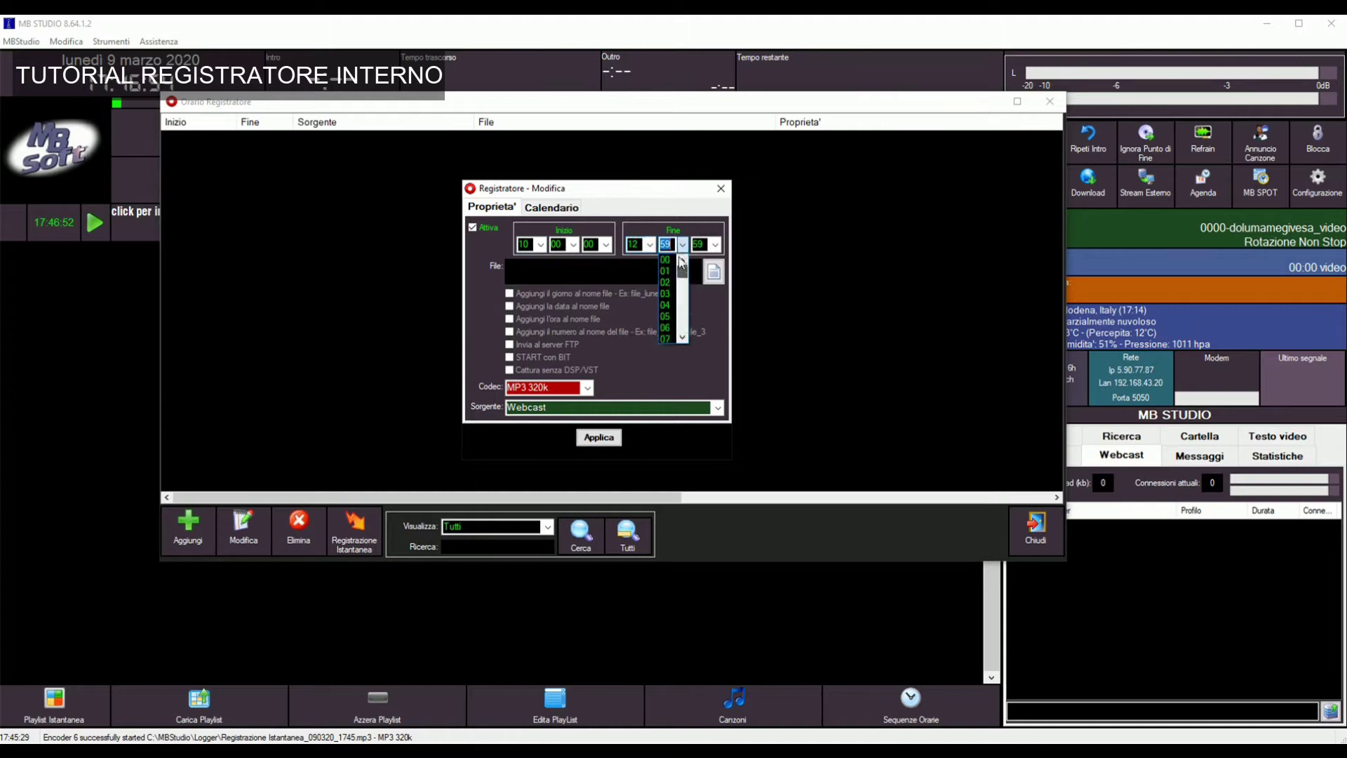
pyautogui.click(665, 260)
pyautogui.click(715, 245)
pyautogui.moveTo(716, 326); pyautogui.dragTo(716, 270)
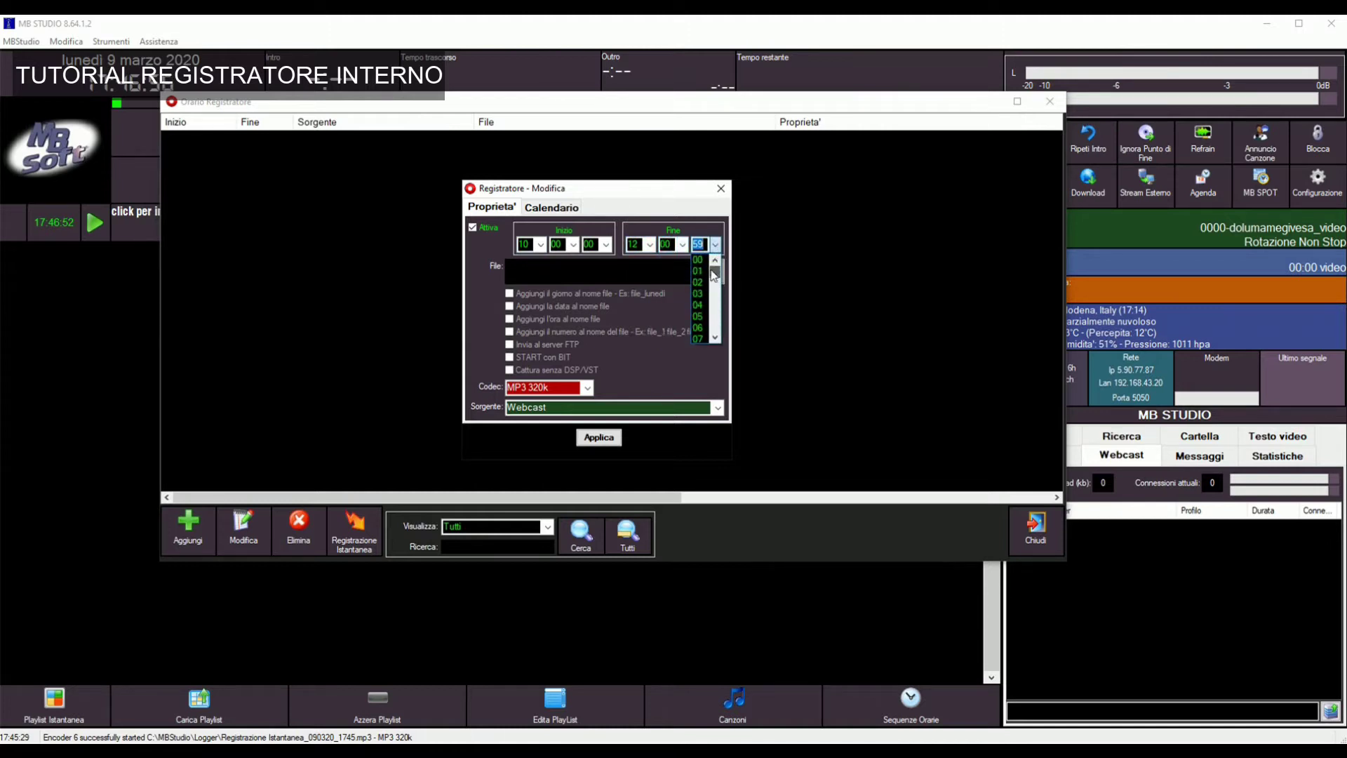
pyautogui.click(699, 261)
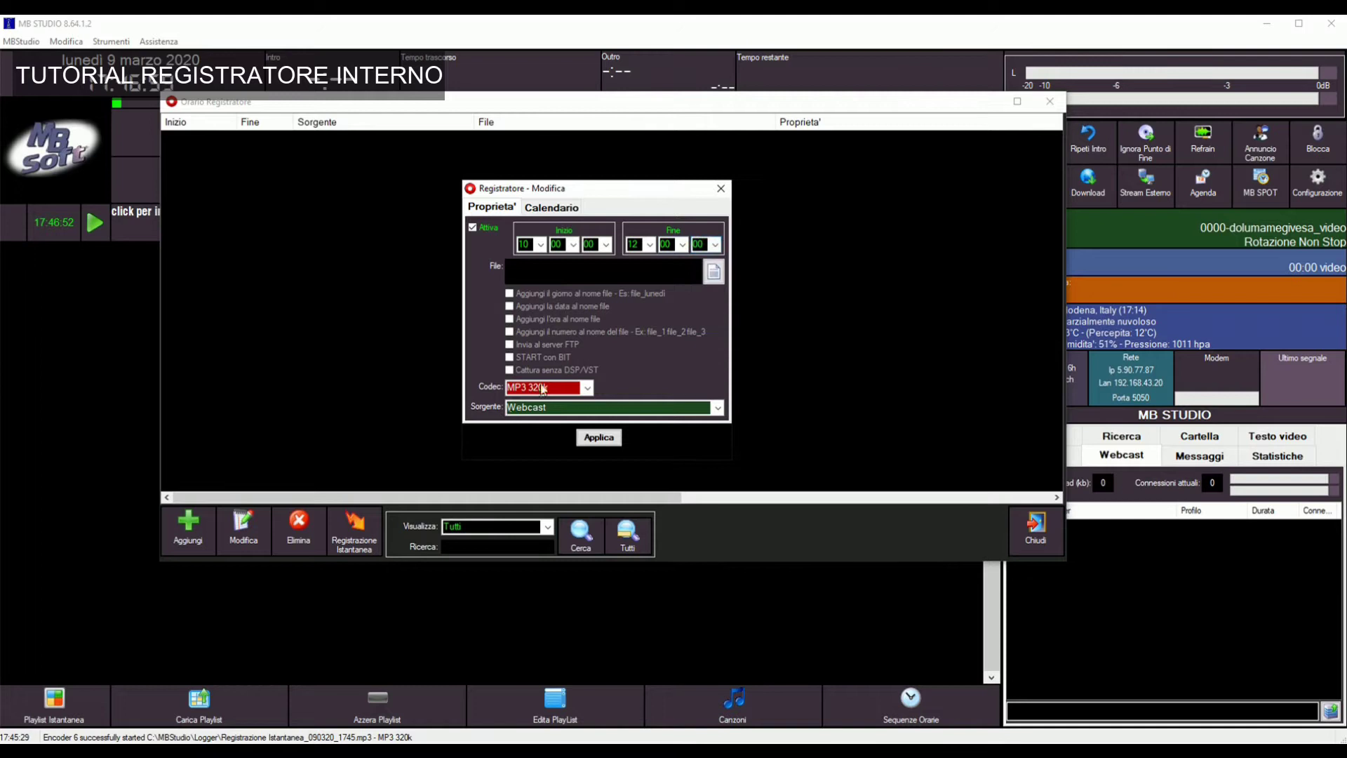
# Step: Set the recording's output file to PROVA on the Desktop
pyautogui.click(713, 275)
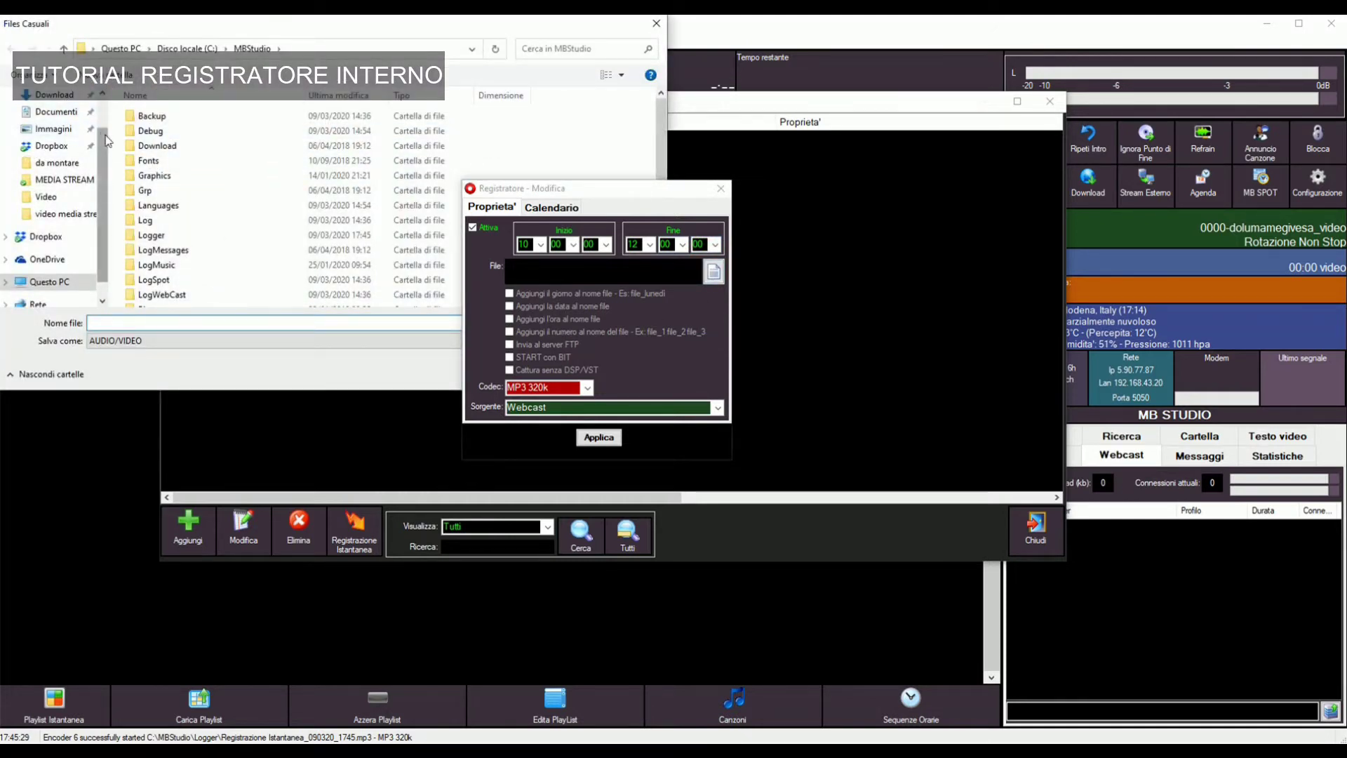
pyautogui.scroll(1, 105, 95)
pyautogui.click(51, 123)
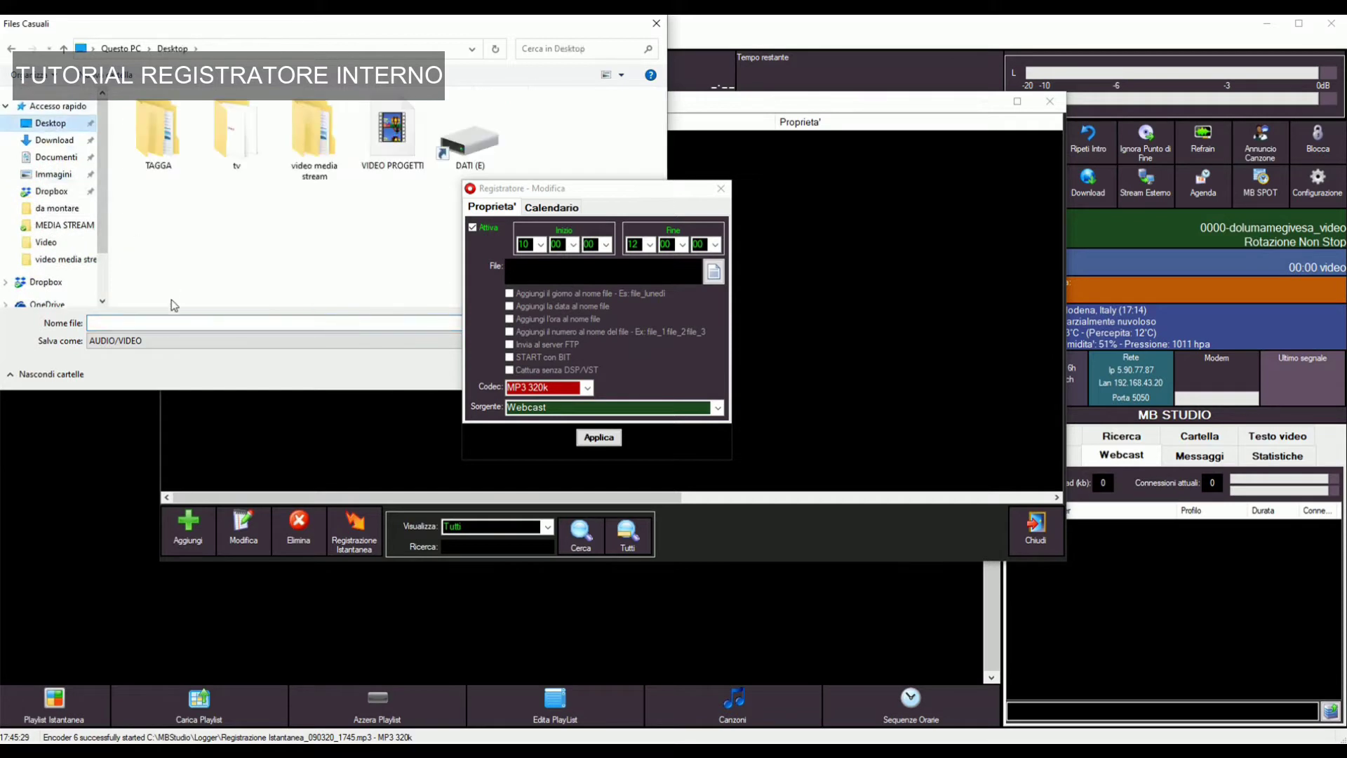
pyautogui.write('PROVA')
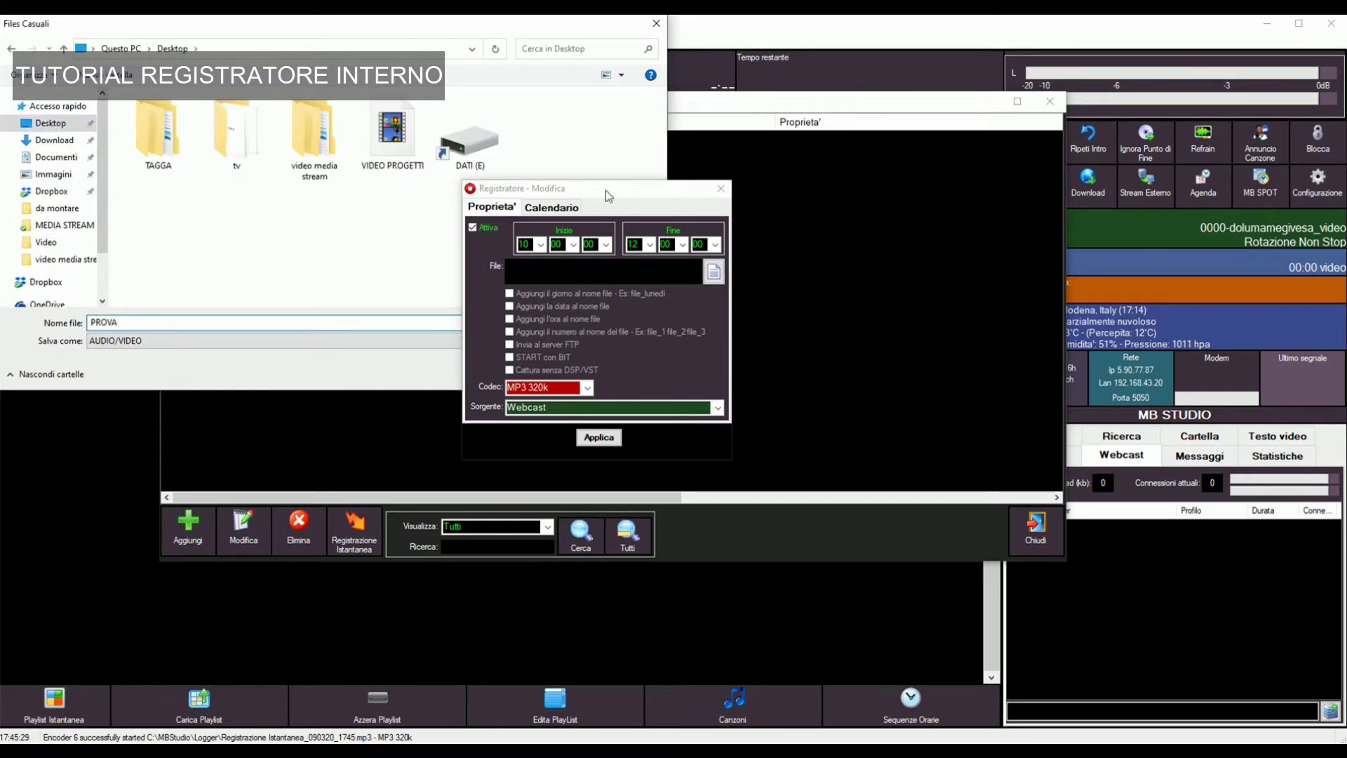
pyautogui.moveTo(607, 195); pyautogui.dragTo(665, 185)
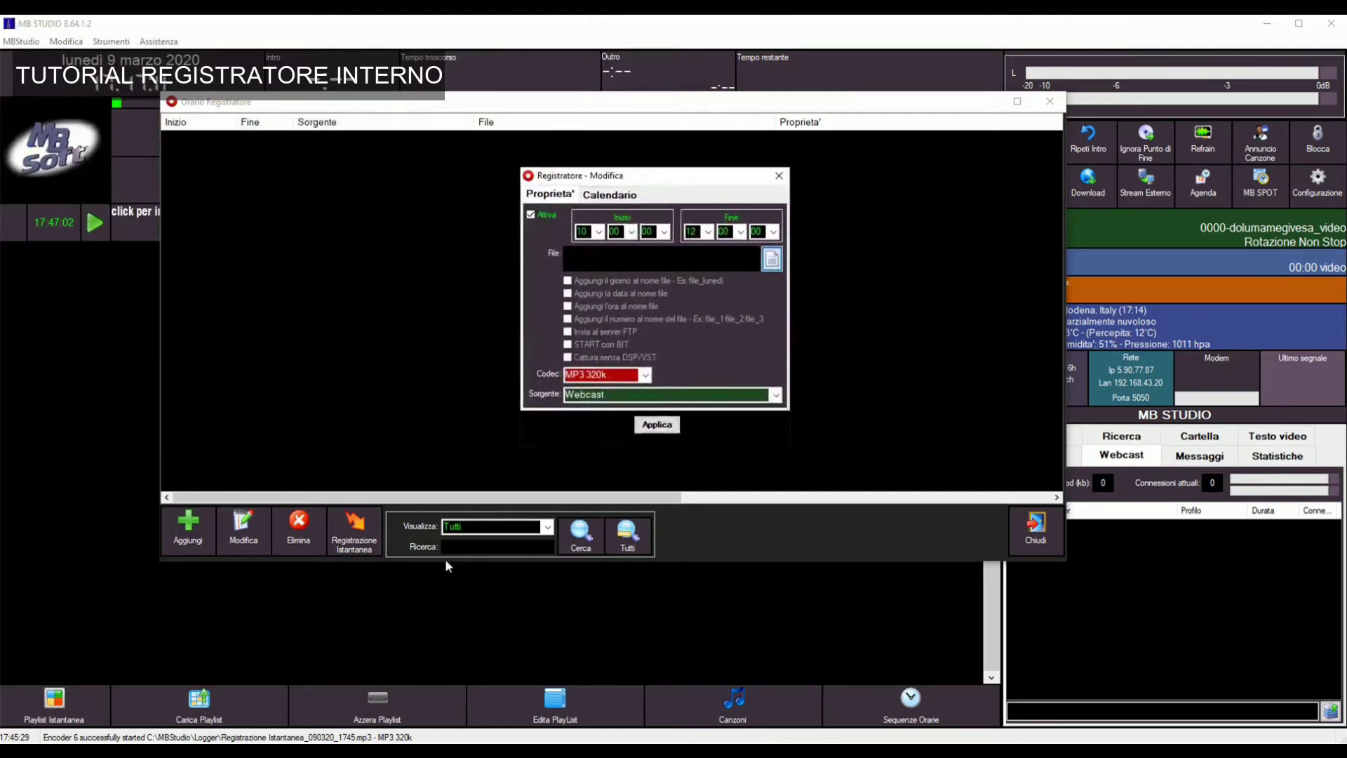
pyautogui.moveTo(457, 750)
pyautogui.click(534, 694)
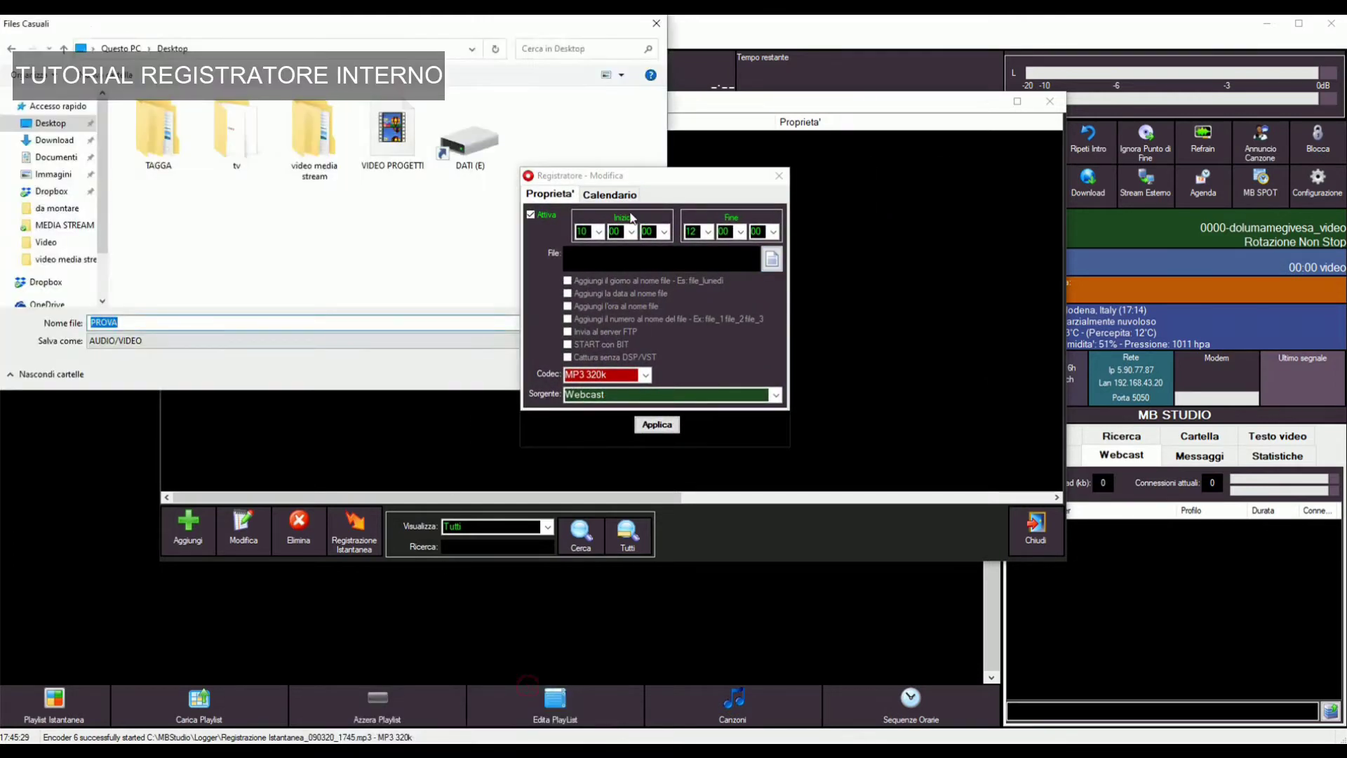
pyautogui.moveTo(435, 26); pyautogui.dragTo(840, 29)
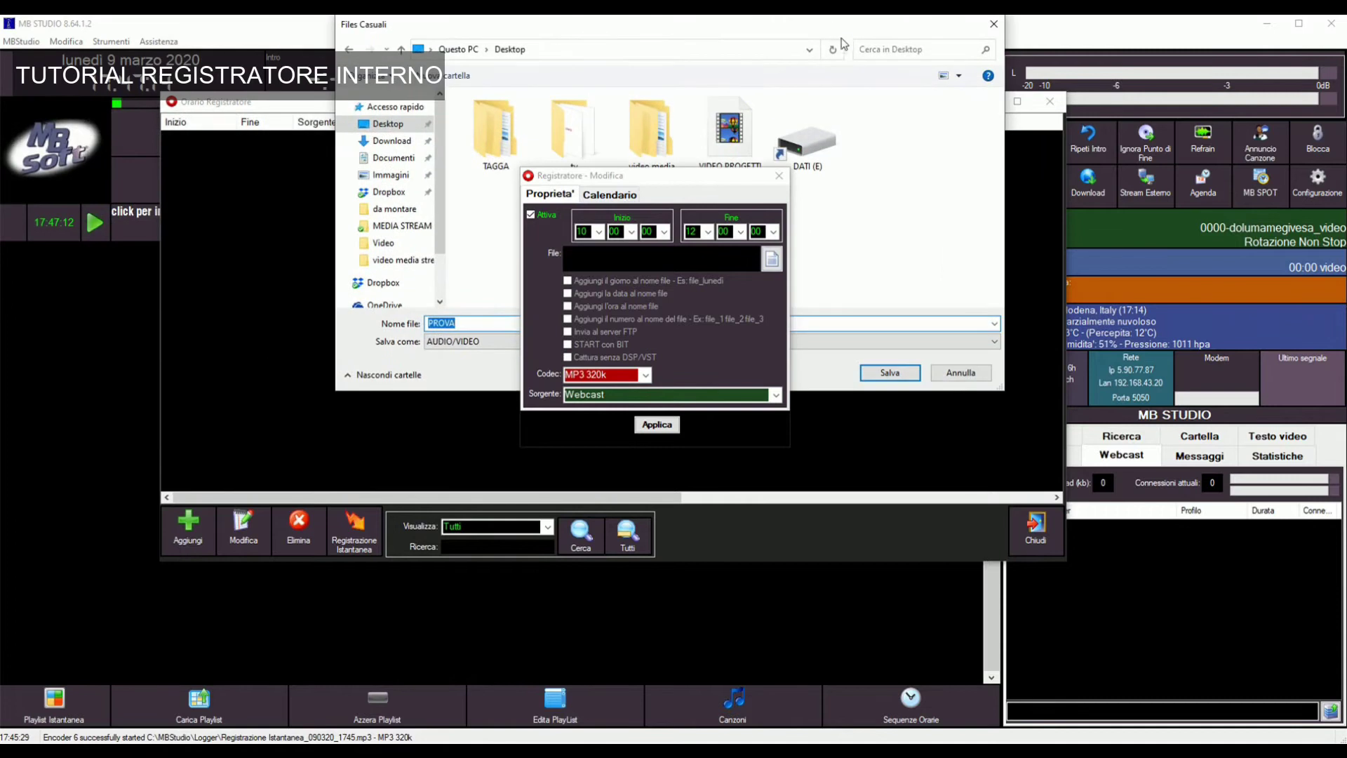
pyautogui.click(892, 371)
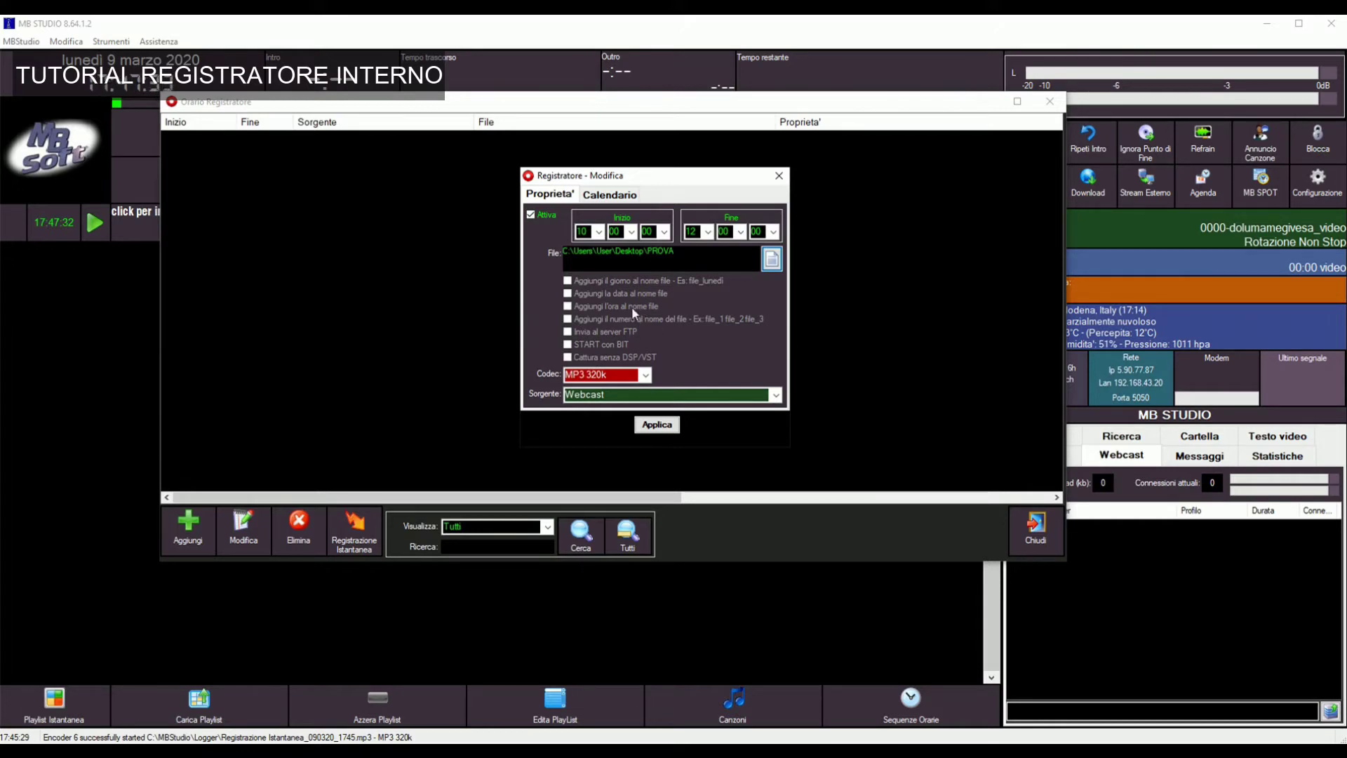
# Step: Enable adding the date and the number to the file name, and enable START con BIT
pyautogui.click(568, 293)
pyautogui.click(568, 319)
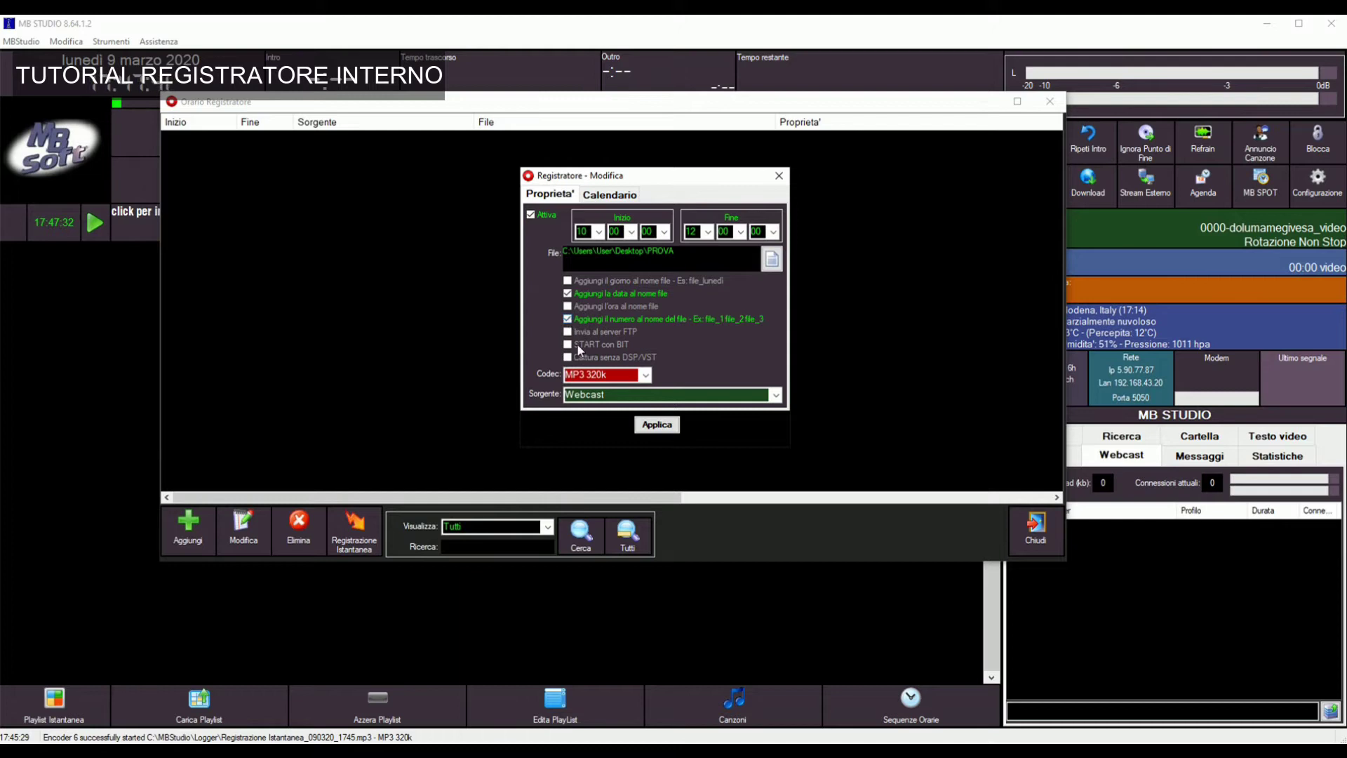
pyautogui.click(567, 344)
# Step: Look through the available codecs and recording sources for the entry
pyautogui.click(646, 377)
pyautogui.moveTo(646, 419); pyautogui.dragTo(671, 361)
pyautogui.click(667, 360)
pyautogui.click(776, 395)
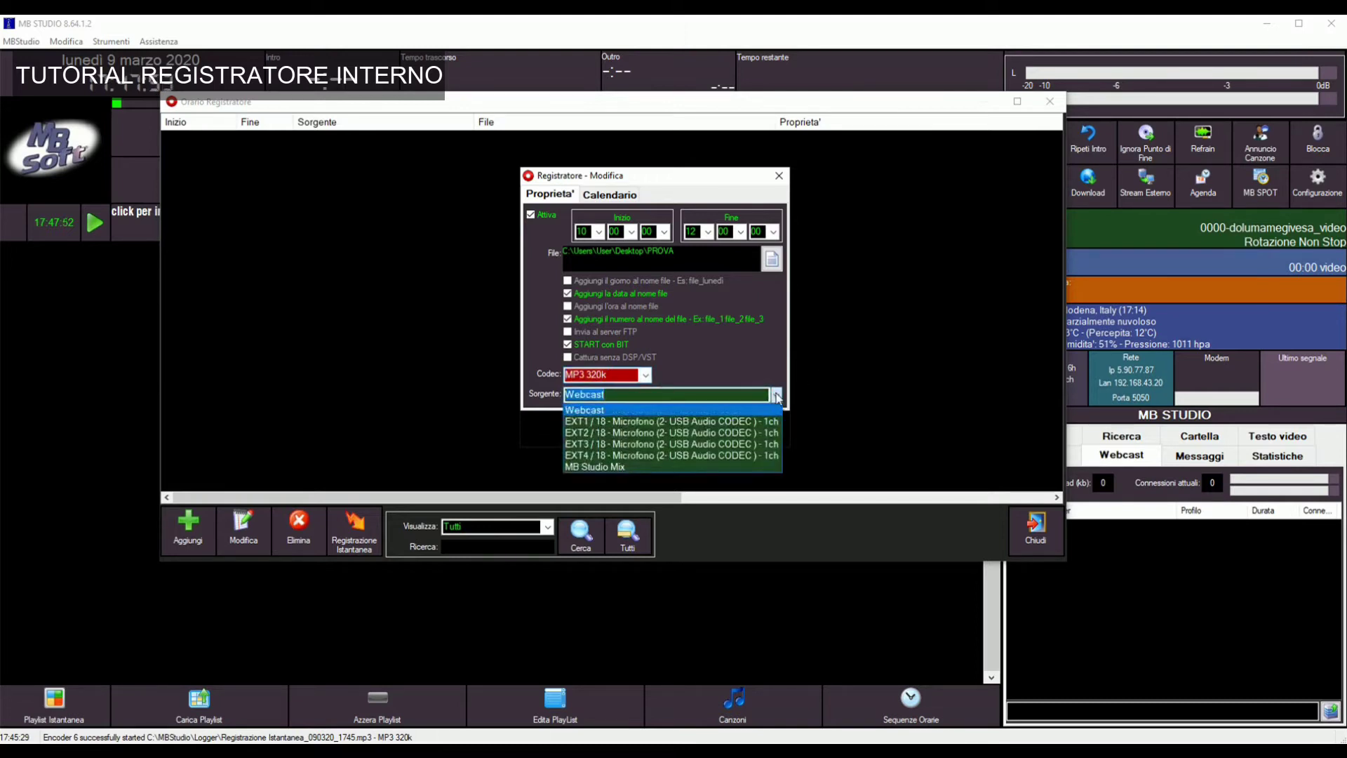
pyautogui.click(776, 395)
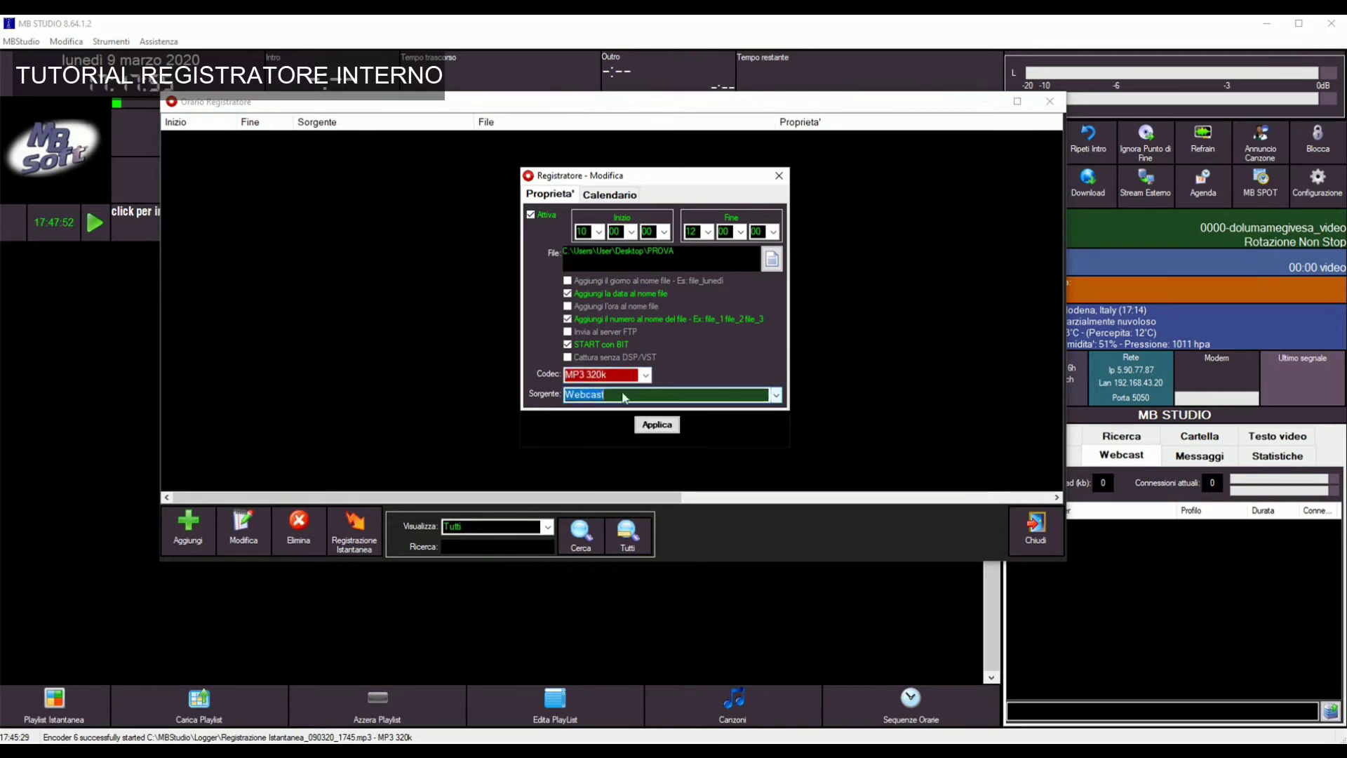
# Step: Check the recording's weekday and month calendar, and apply the entry to the schedule
pyautogui.click(603, 199)
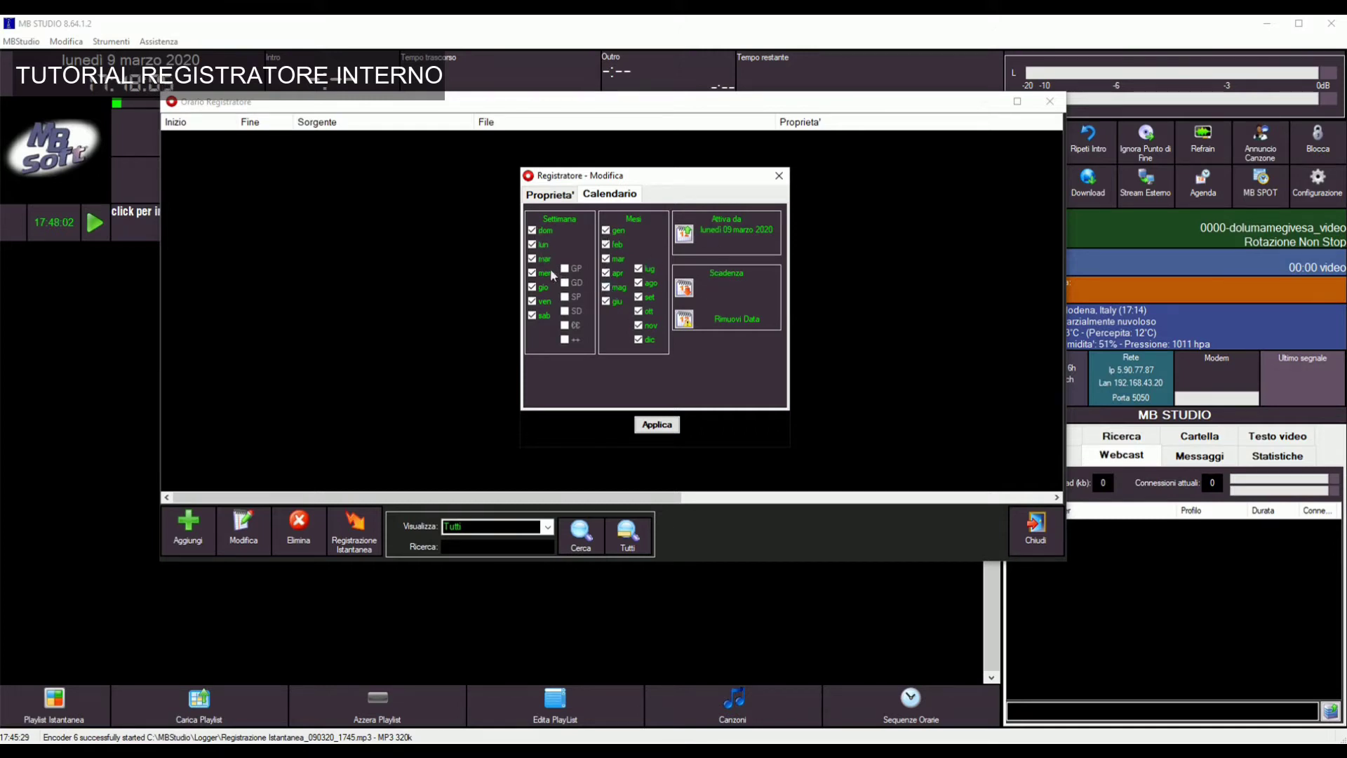
pyautogui.click(566, 195)
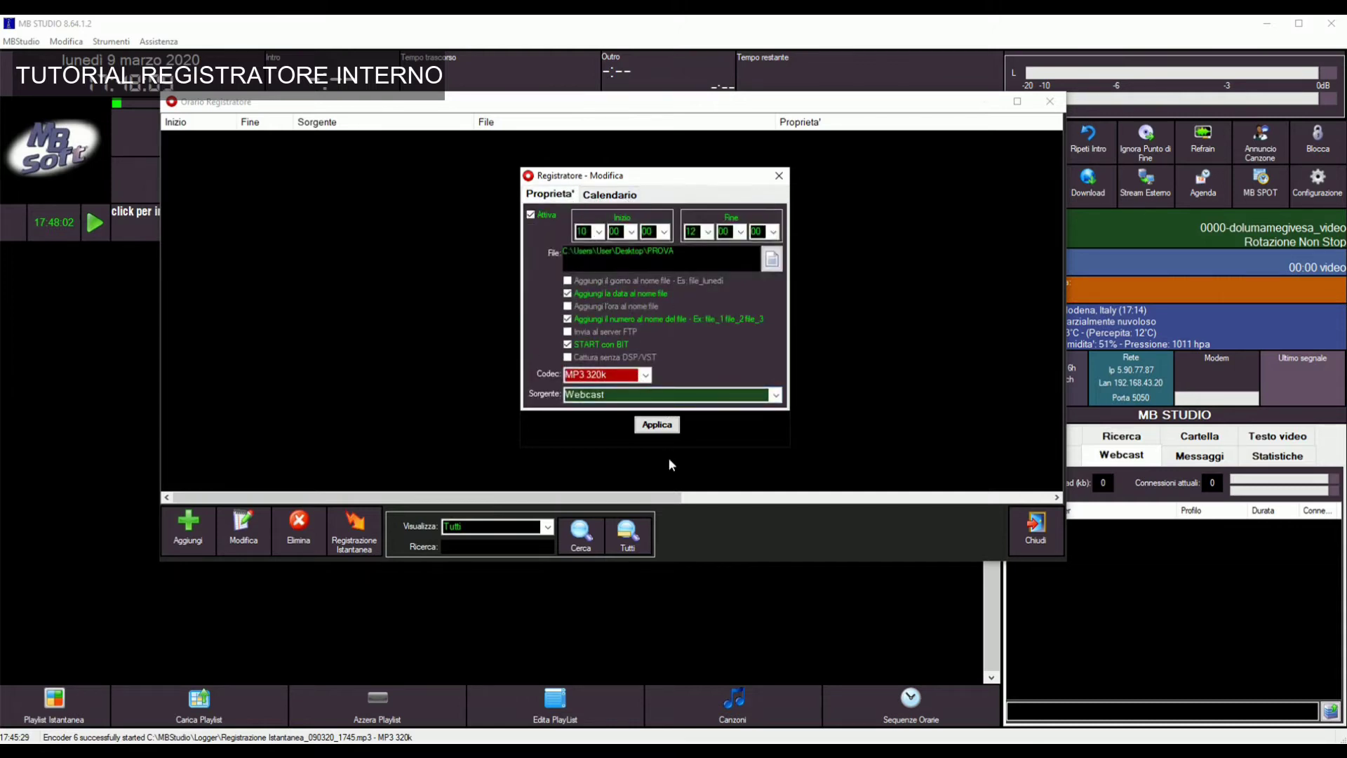
pyautogui.click(671, 425)
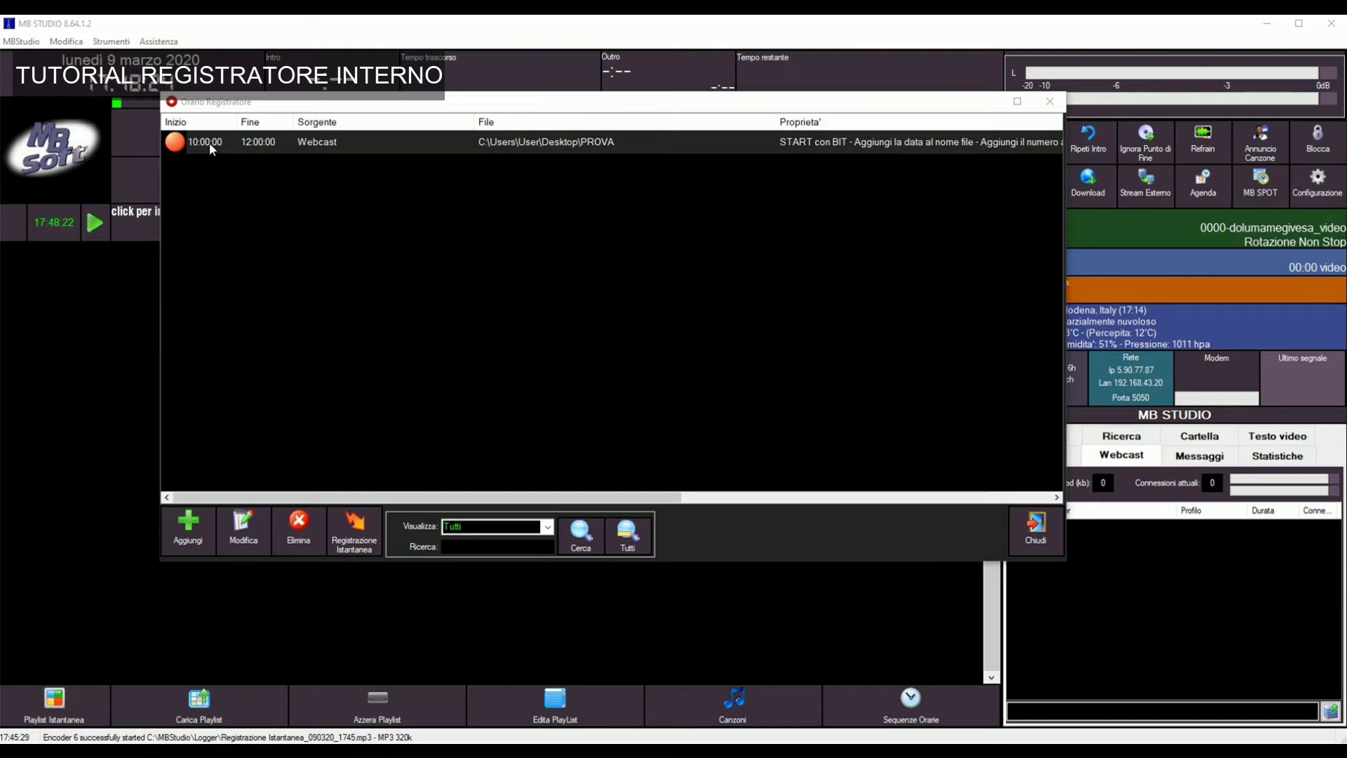
# Step: Add a second scheduled recording and set its start hour to 17
pyautogui.click(189, 545)
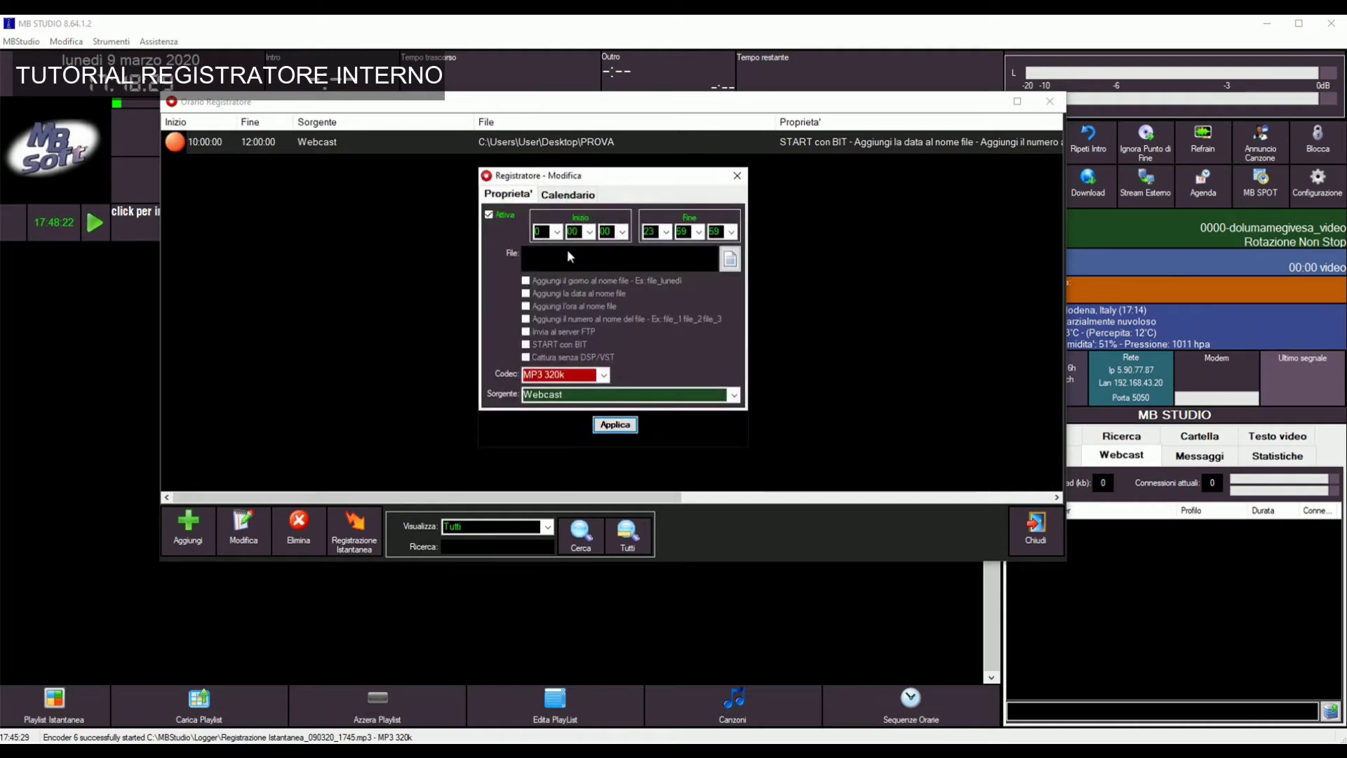
pyautogui.click(557, 231)
pyautogui.scroll(-3, 558, 270)
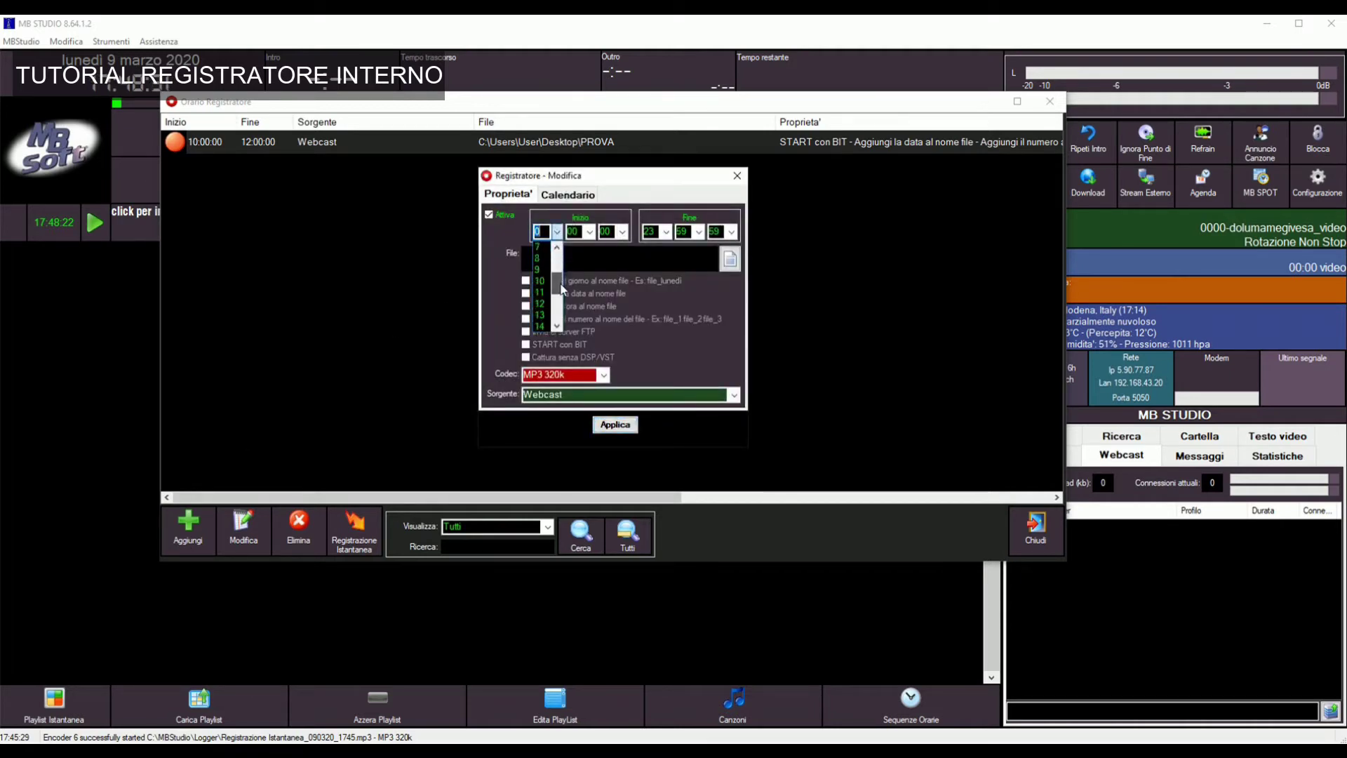
pyautogui.click(547, 316)
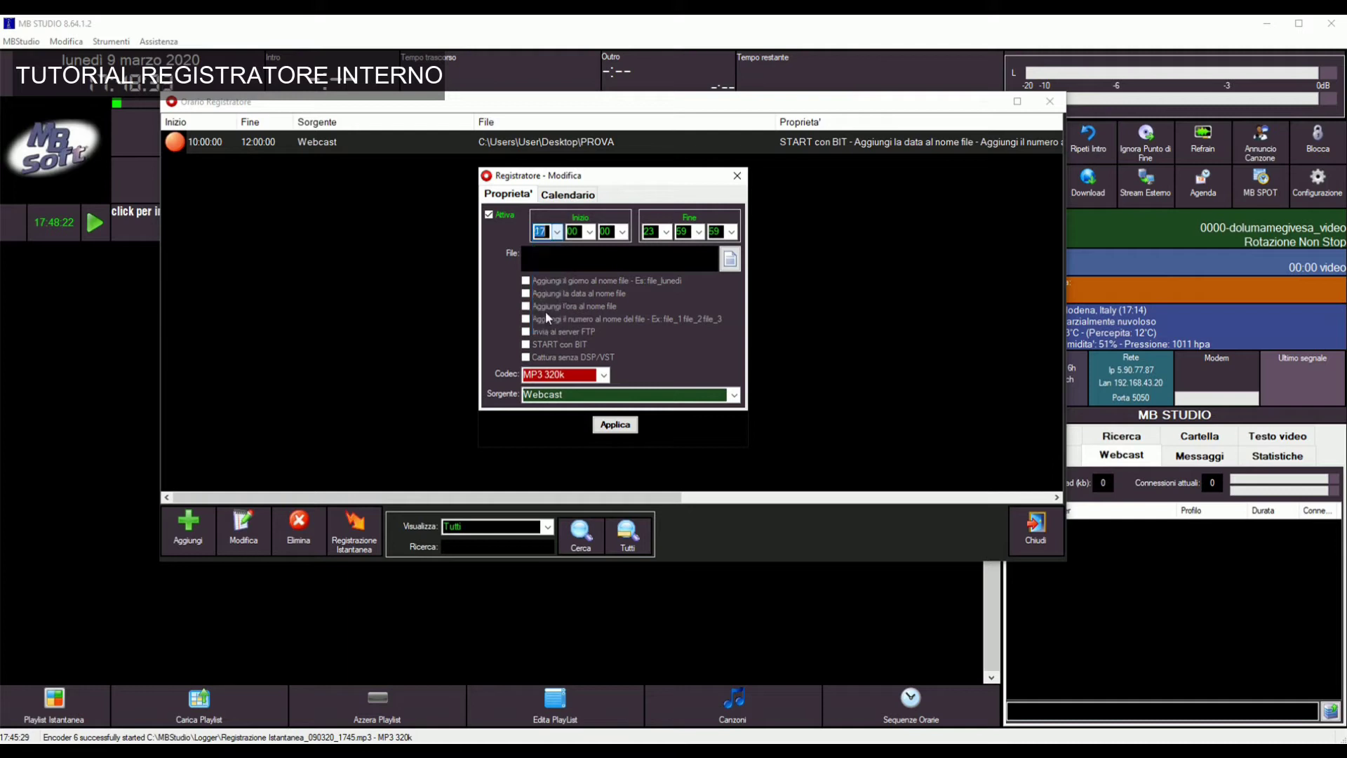
# Step: Set the second recording's end time to 19:00:00
pyautogui.click(665, 231)
pyautogui.click(653, 284)
pyautogui.click(699, 232)
pyautogui.click(681, 247)
pyautogui.click(732, 232)
pyautogui.scroll(15, 732, 278)
pyautogui.scroll(1, 732, 277)
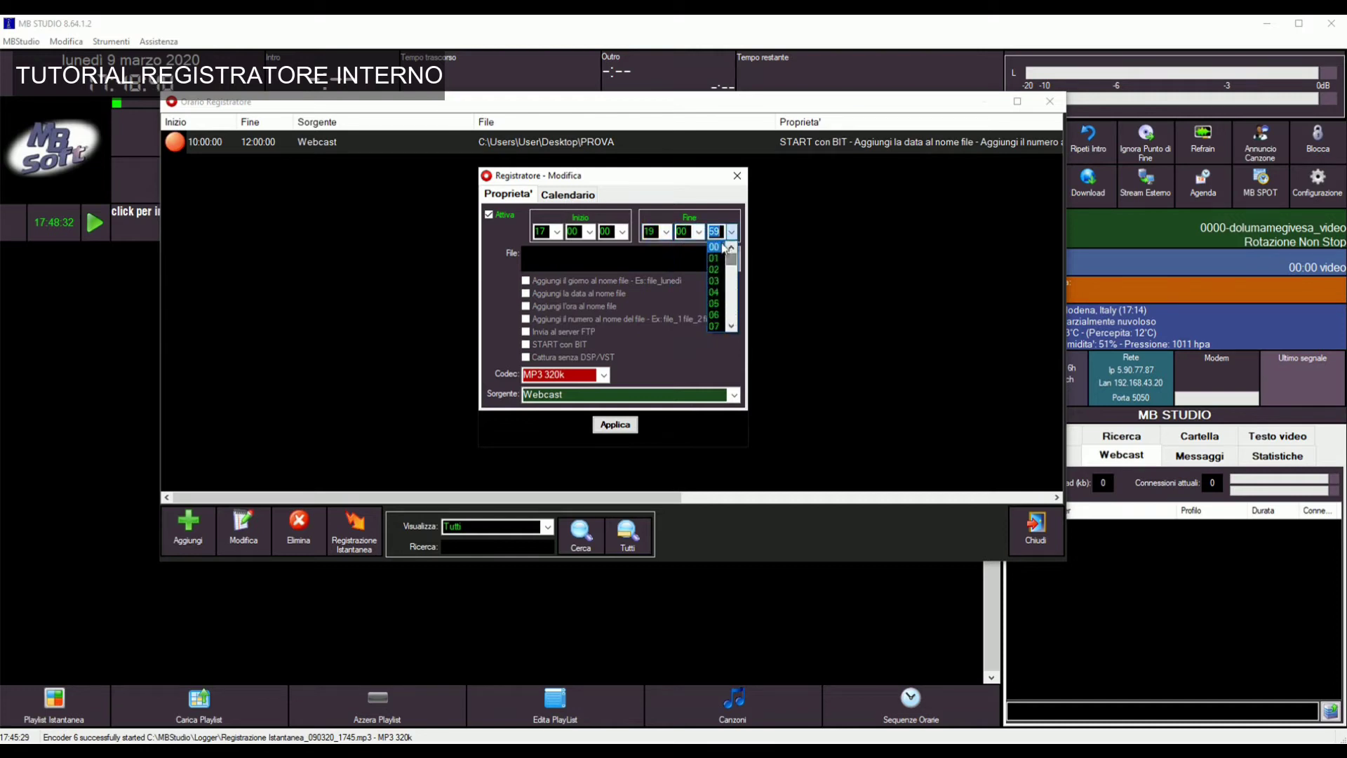
pyautogui.click(714, 247)
# Step: Set the second recording's output file to PROVA2 on the Desktop
pyautogui.click(730, 259)
pyautogui.moveTo(790, 26); pyautogui.dragTo(1122, 83)
pyautogui.write('PROVA 2')
pyautogui.press('BackSpace')
pyautogui.press('BackSpace')
pyautogui.write('2')
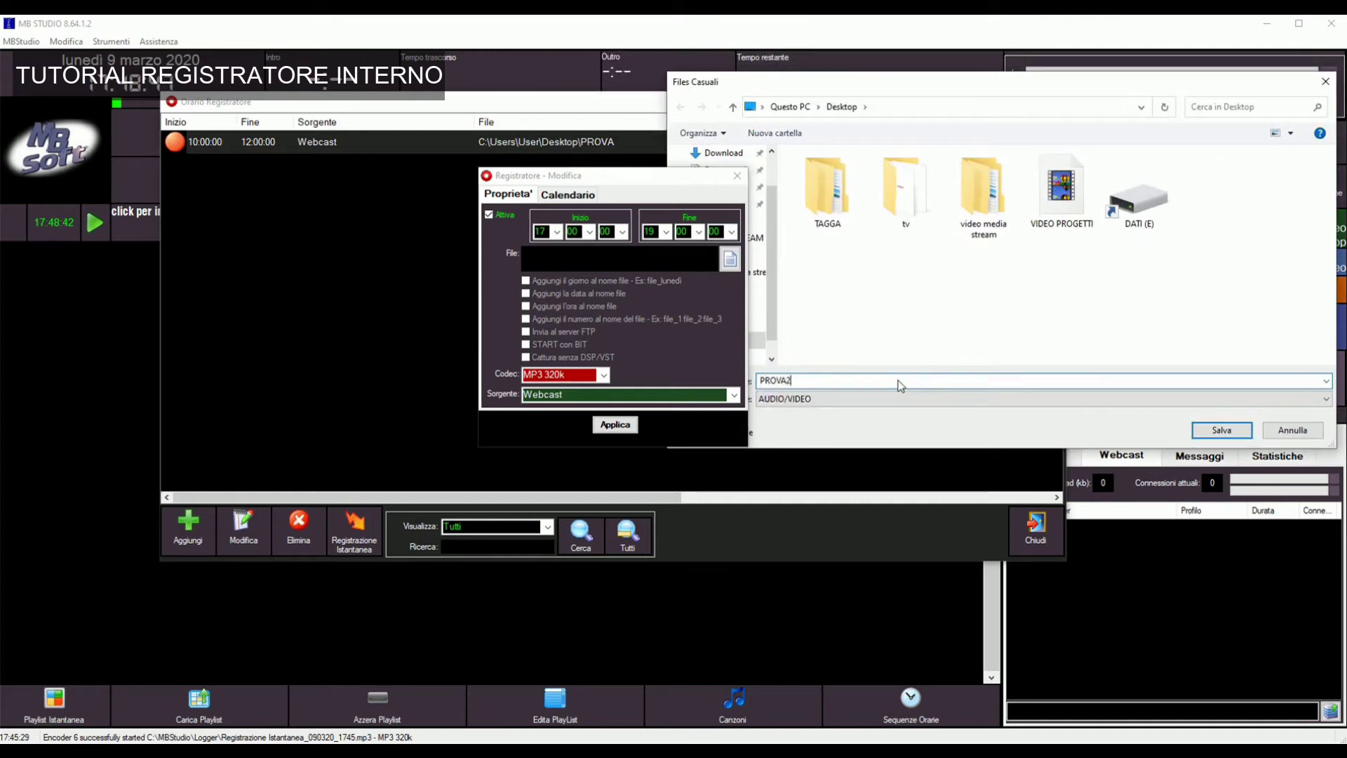
pyautogui.click(1203, 430)
# Step: Enable adding the date to the PROVA2 file name and apply the entry to the schedule
pyautogui.click(617, 295)
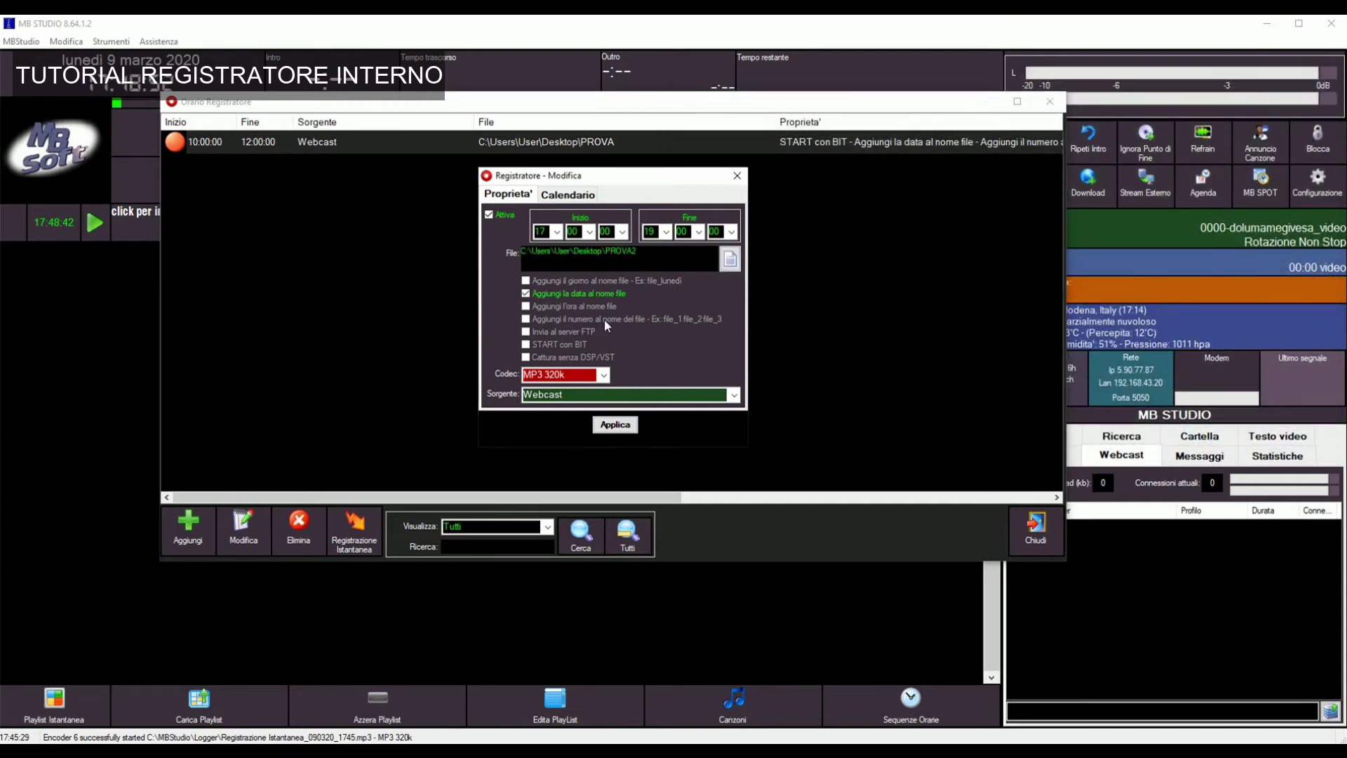
pyautogui.click(615, 424)
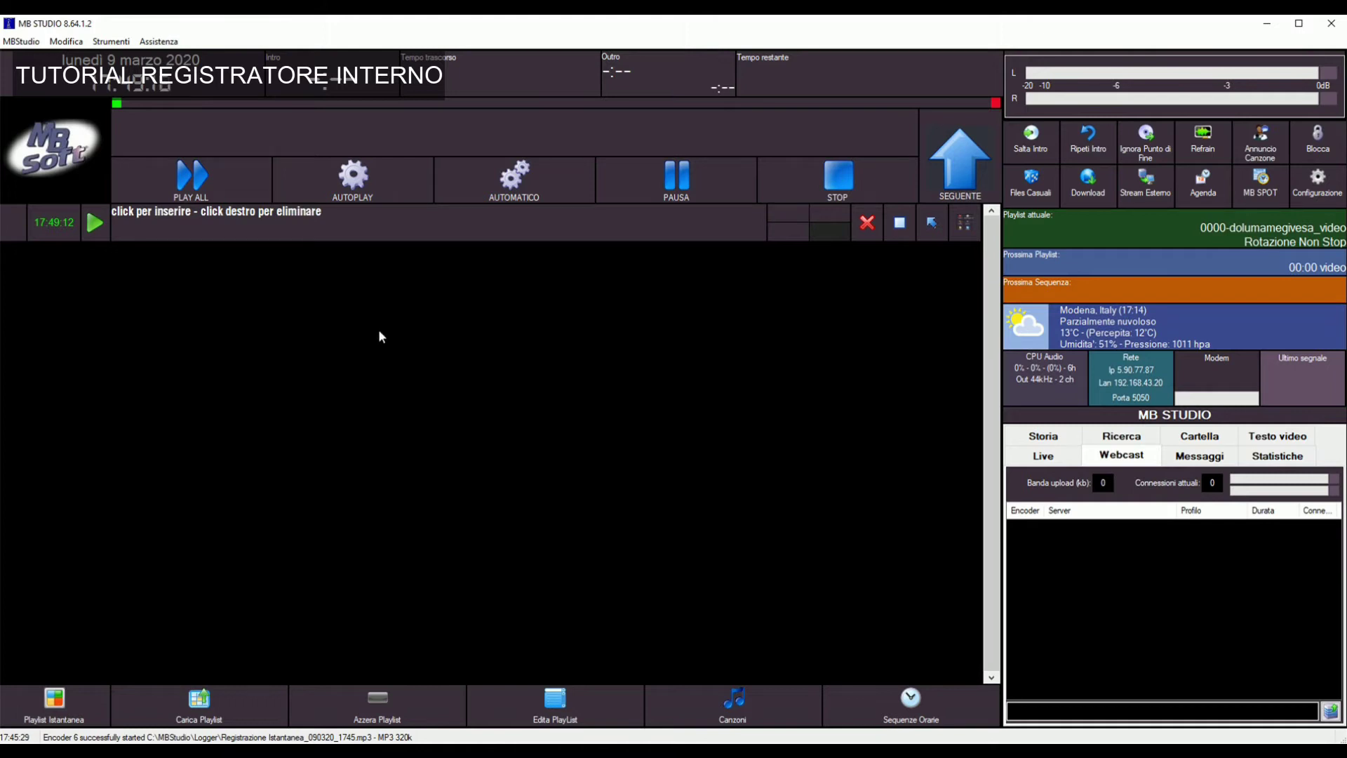
# Step: Open the FREE MUSIC PLEASE playlist for editing without saving changes to the current list
pyautogui.click(588, 703)
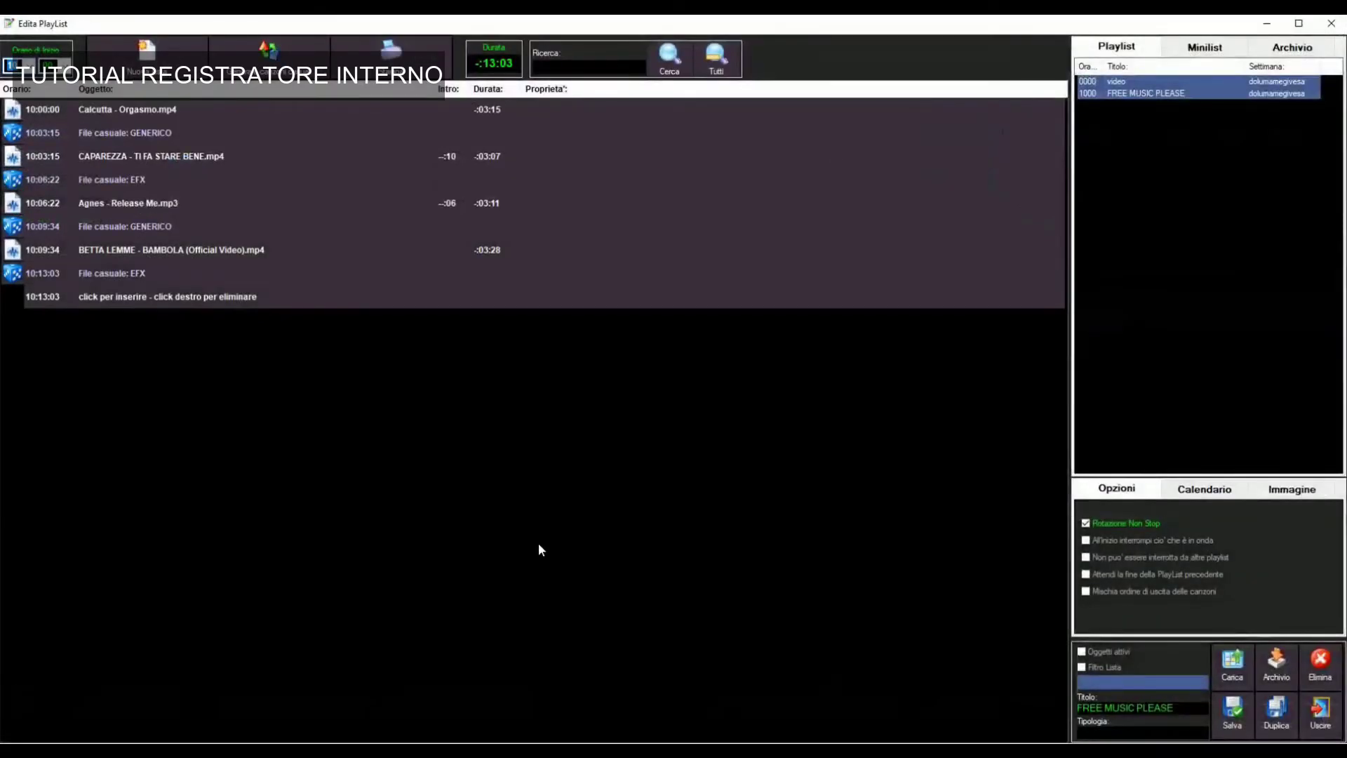
pyautogui.click(1148, 94)
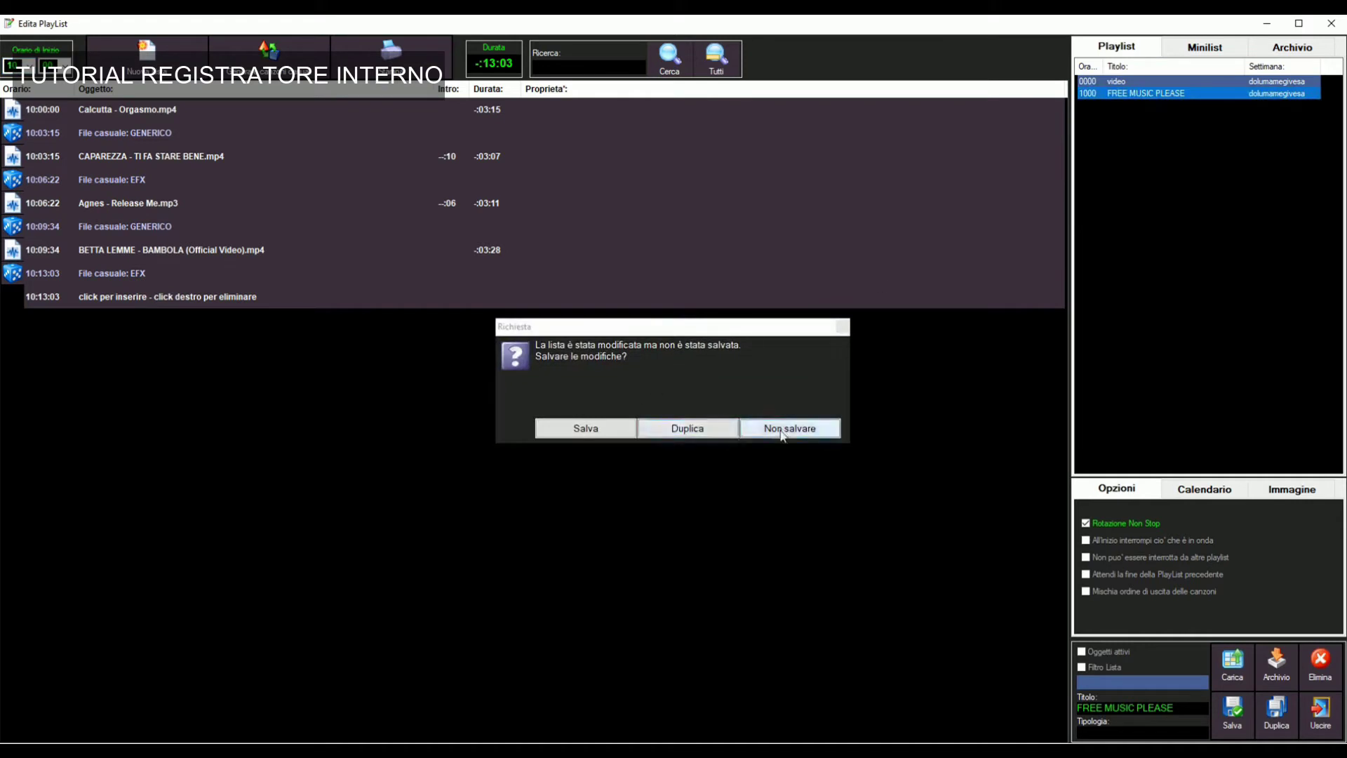
pyautogui.click(782, 436)
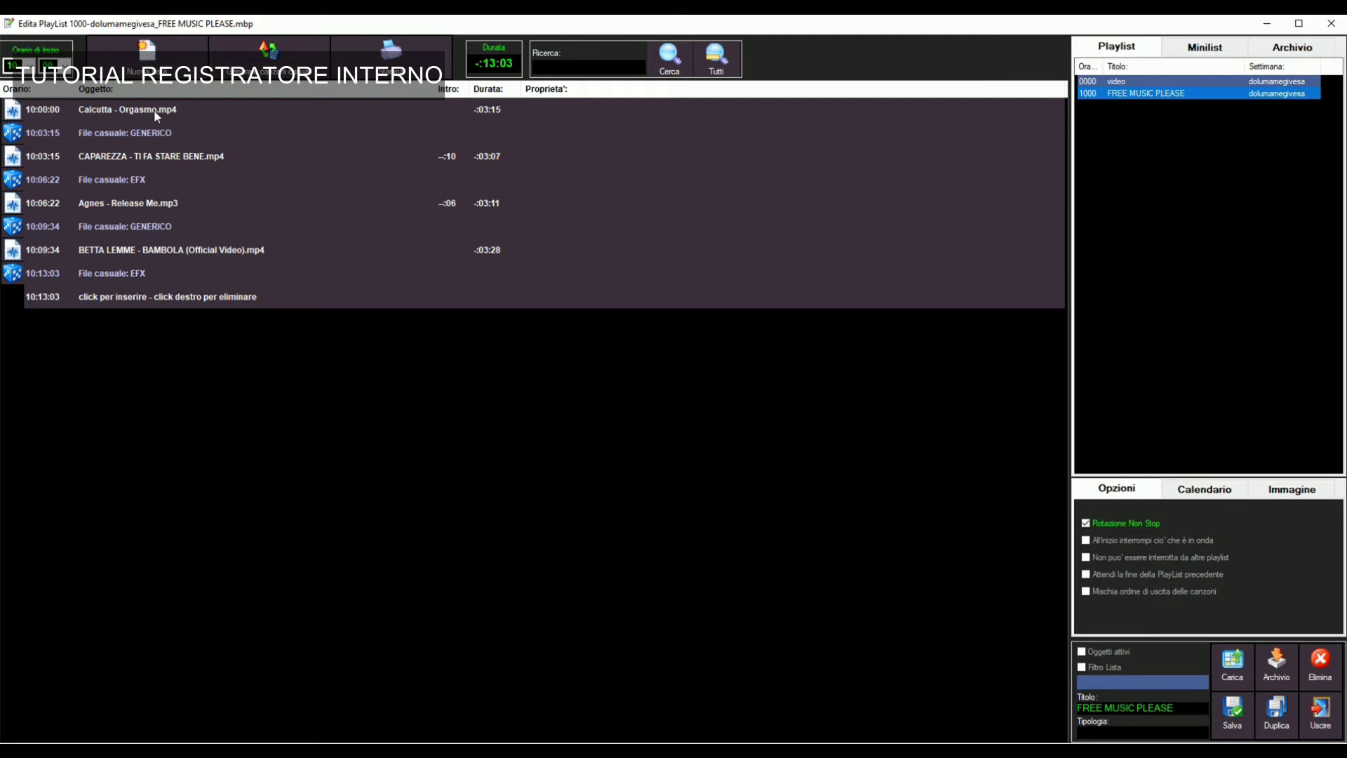
pyautogui.click(153, 110)
pyautogui.click(344, 275)
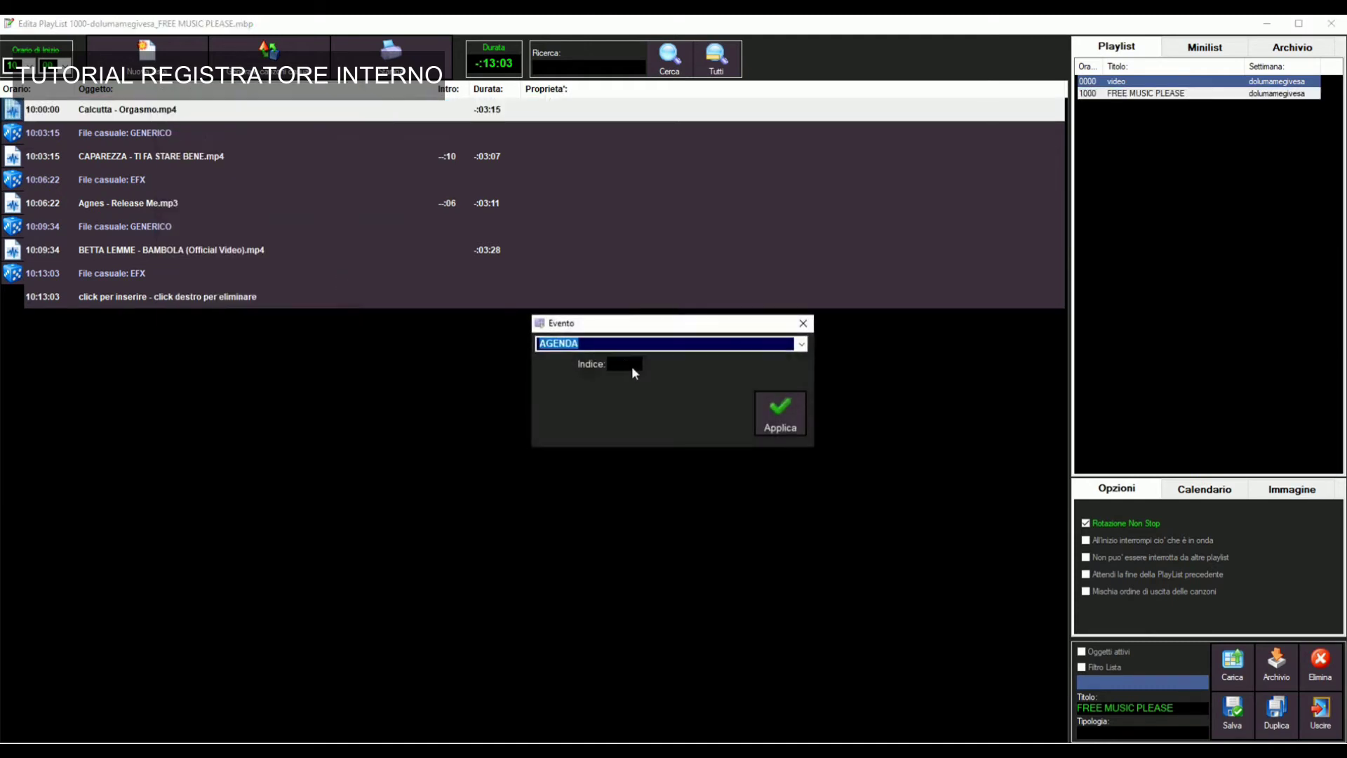
pyautogui.click(804, 346)
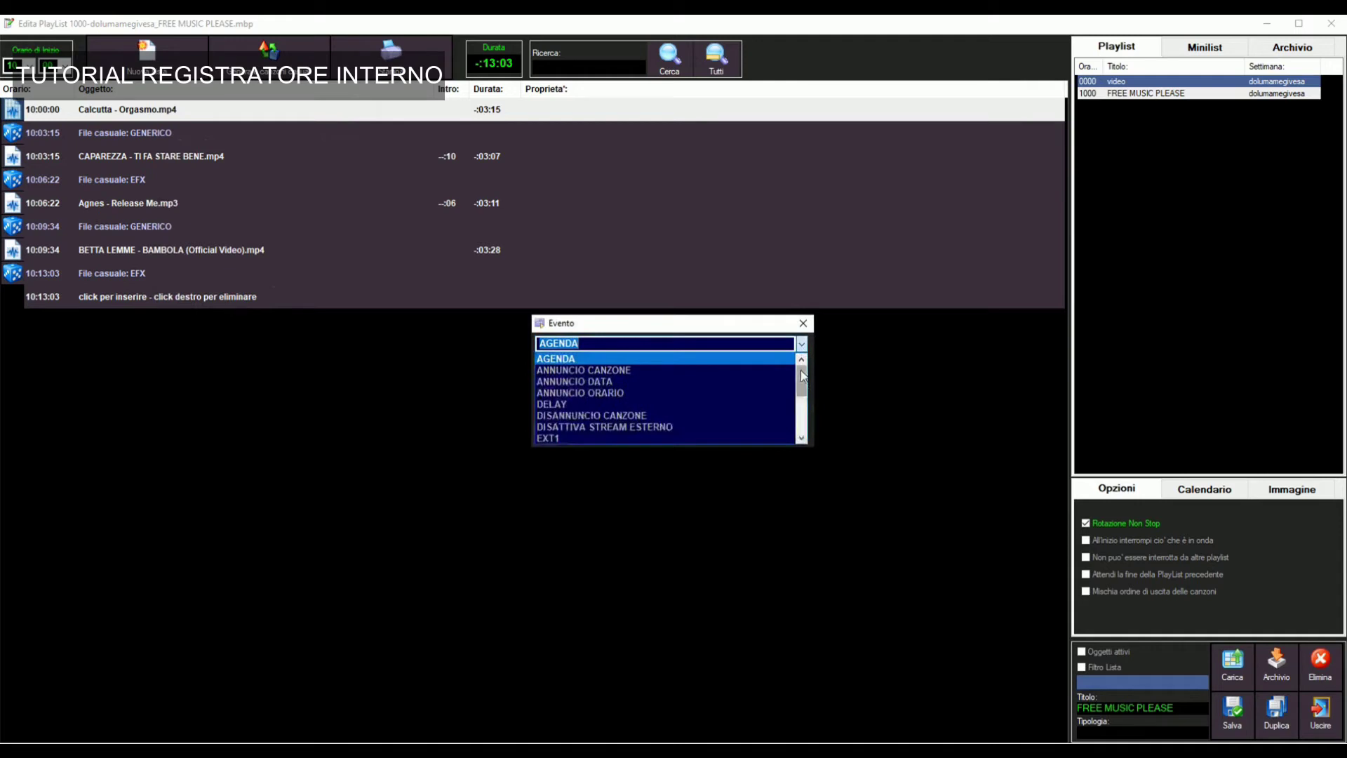
pyautogui.click(811, 331)
pyautogui.click(804, 323)
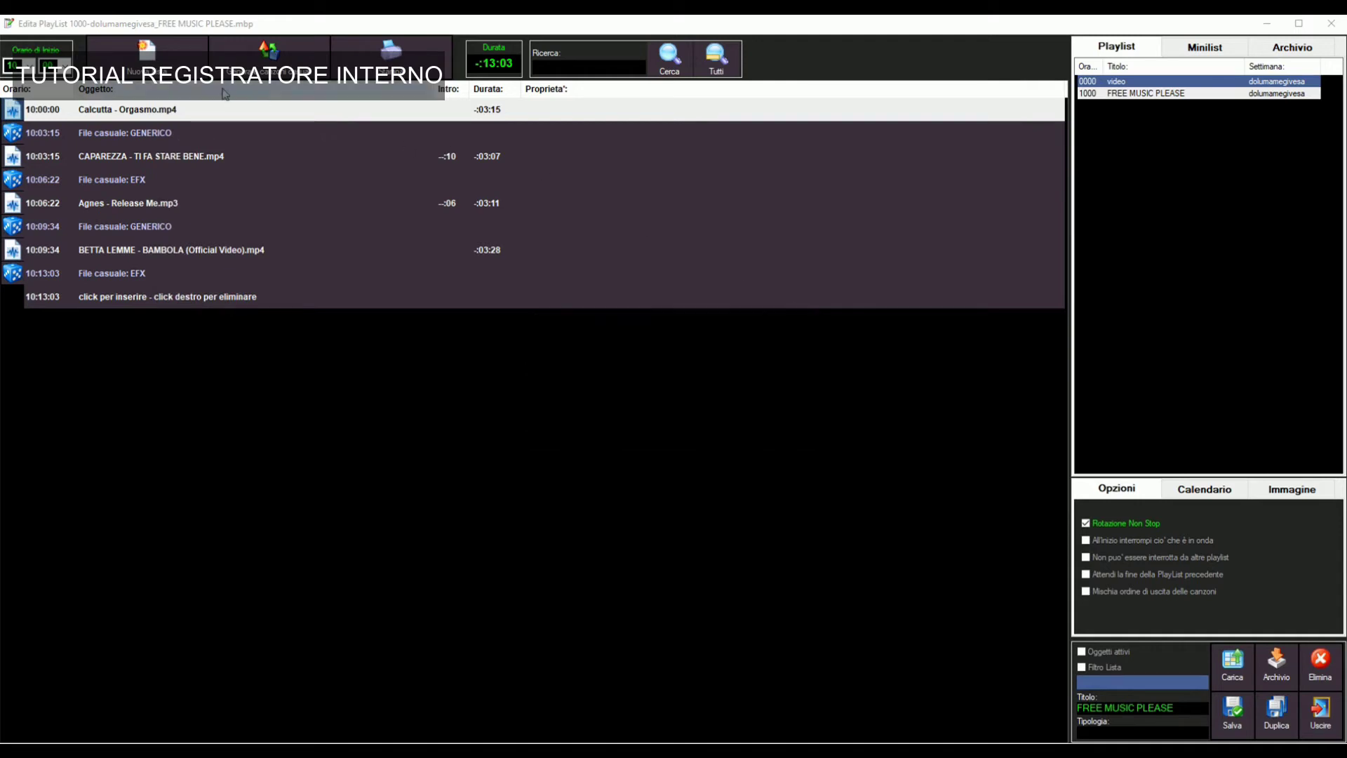
# Step: Insert a DELAY event before the first song, Calcutta - Orgasmo.mp4, leaving its expected duration at zero
pyautogui.click(176, 112)
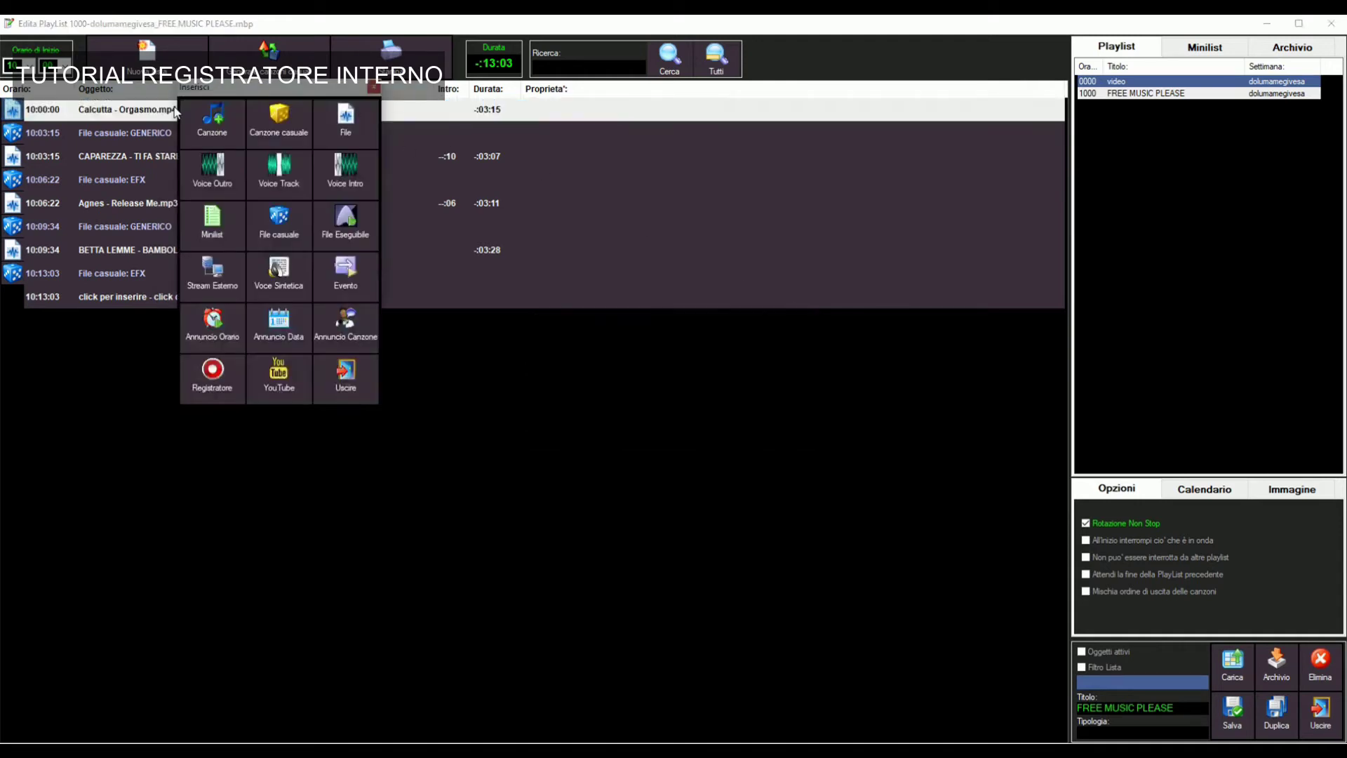
pyautogui.click(349, 270)
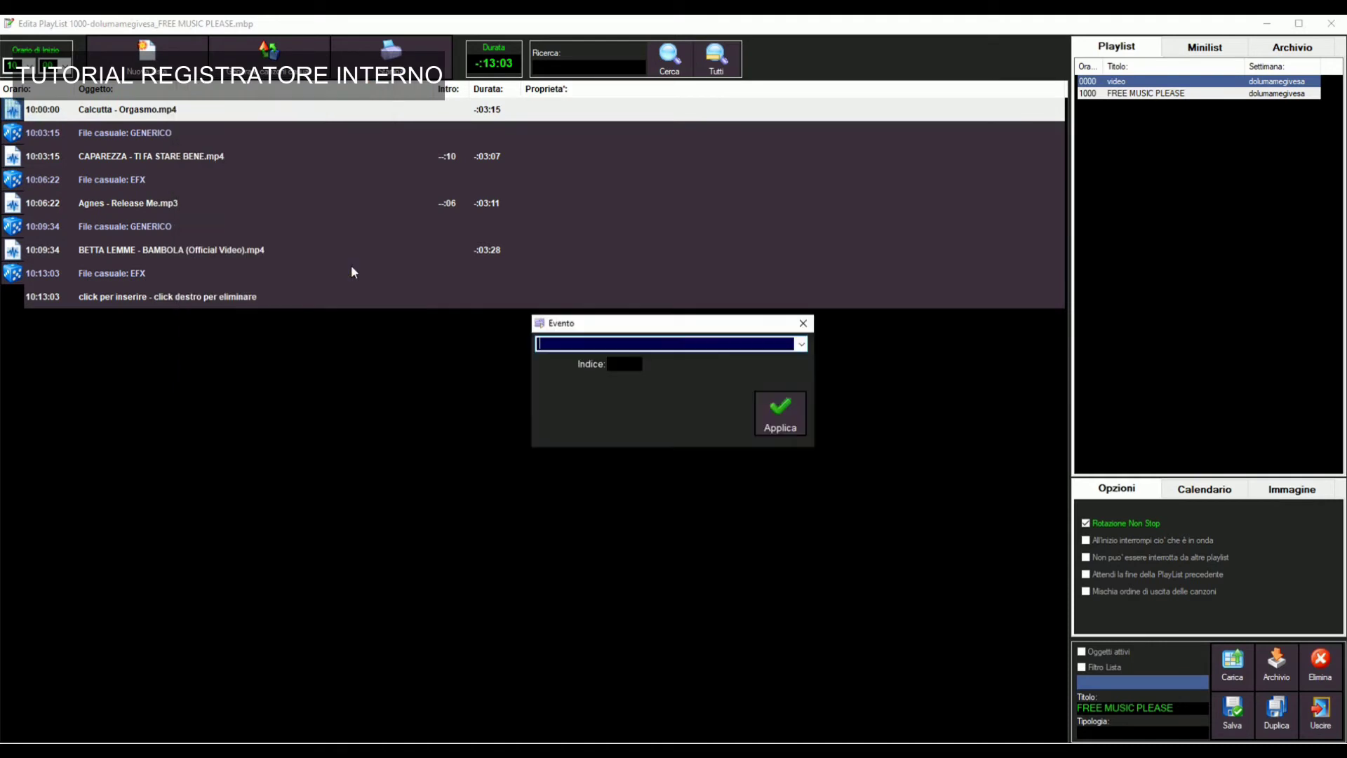
pyautogui.click(801, 345)
pyautogui.click(555, 405)
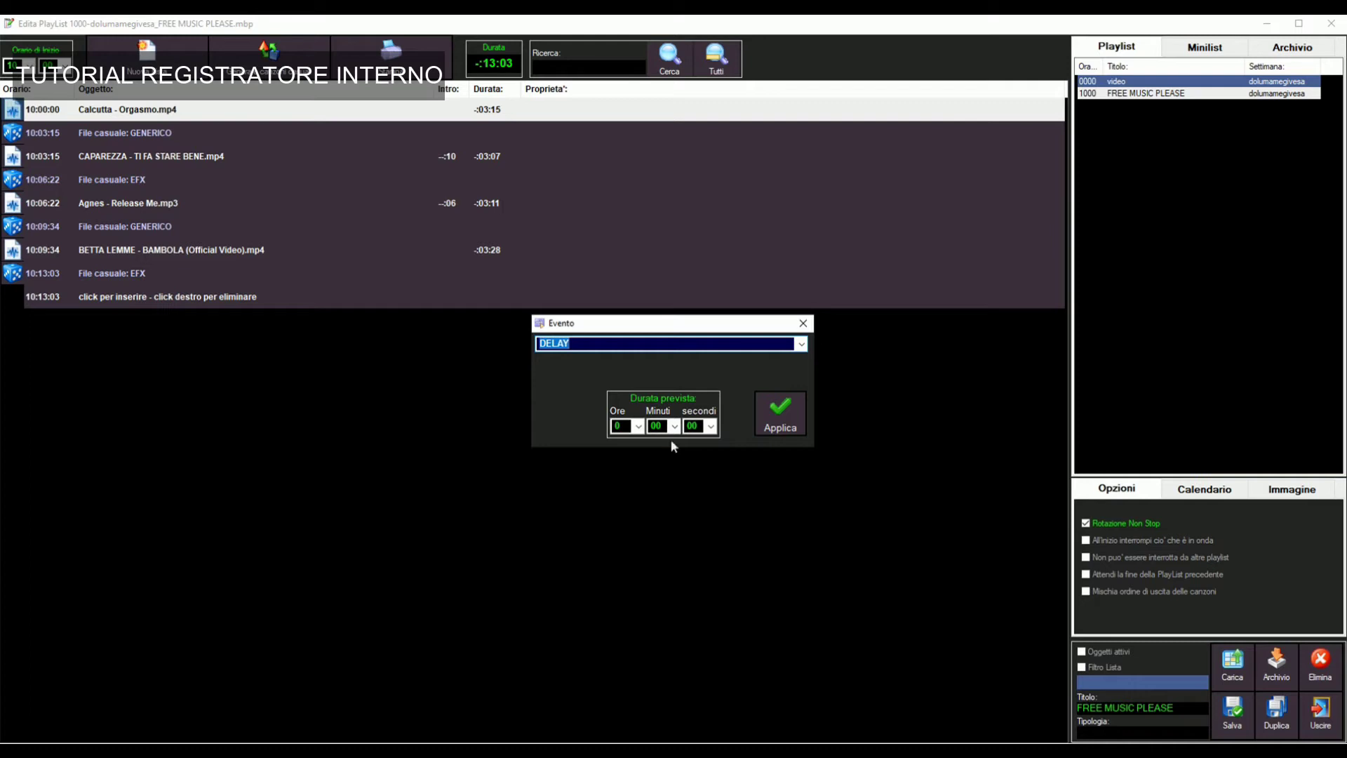
pyautogui.click(786, 416)
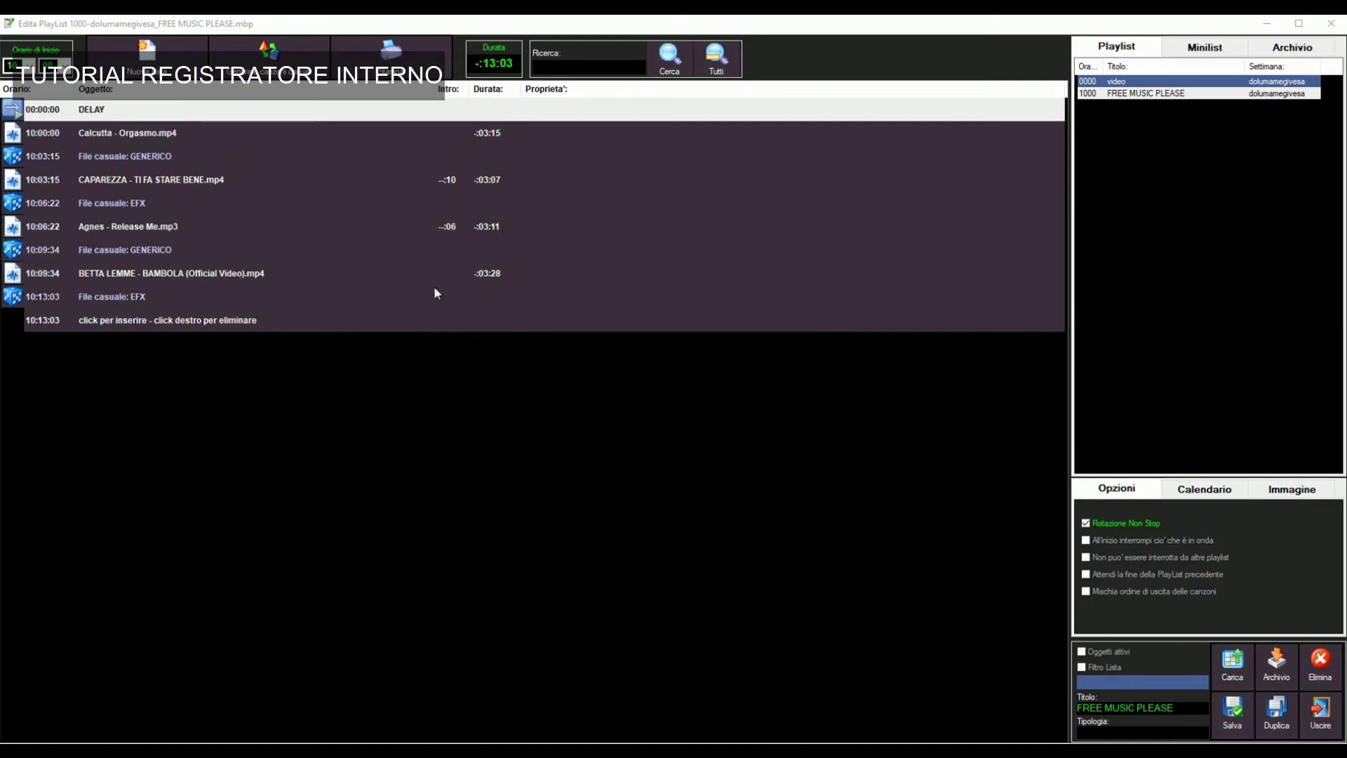
# Step: Insert another DELAY event with zero duration at the end of the playlist
pyautogui.click(168, 321)
pyautogui.click(367, 481)
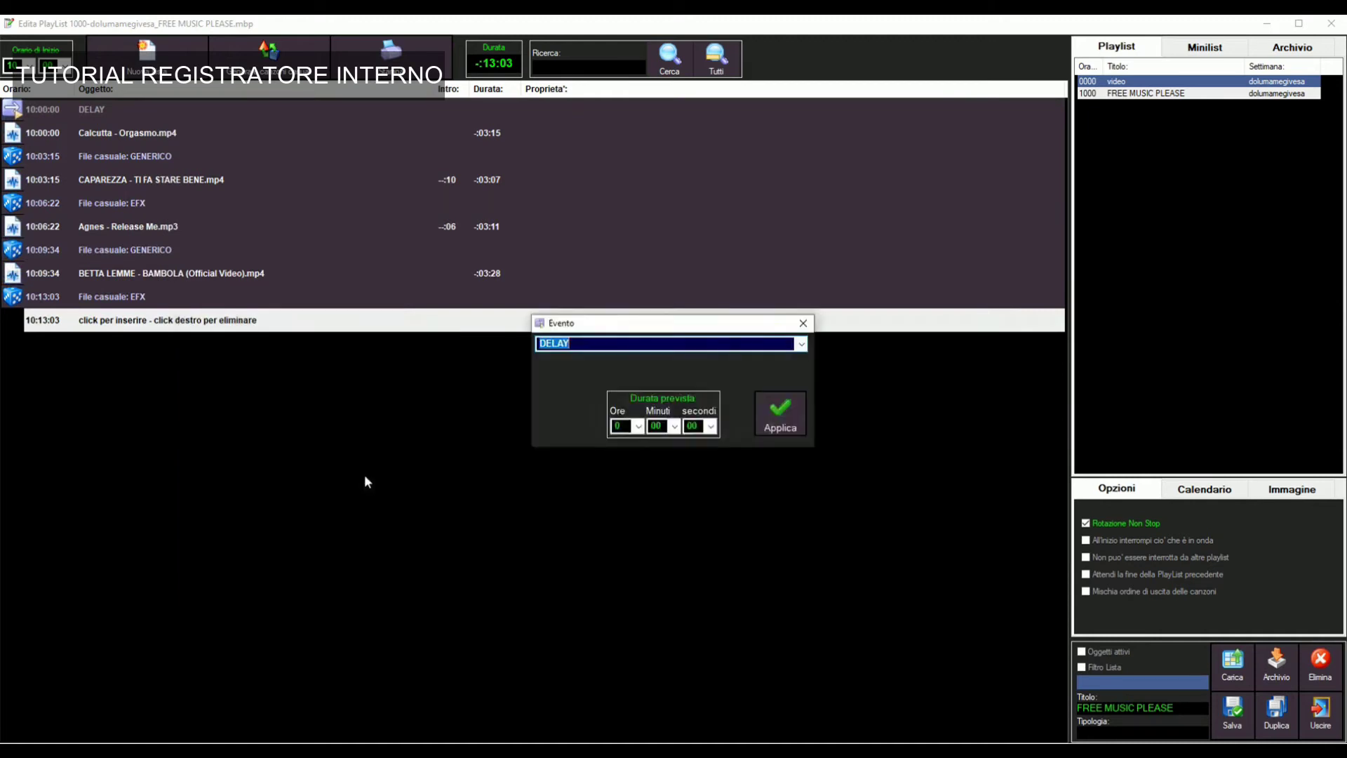
pyautogui.click(782, 422)
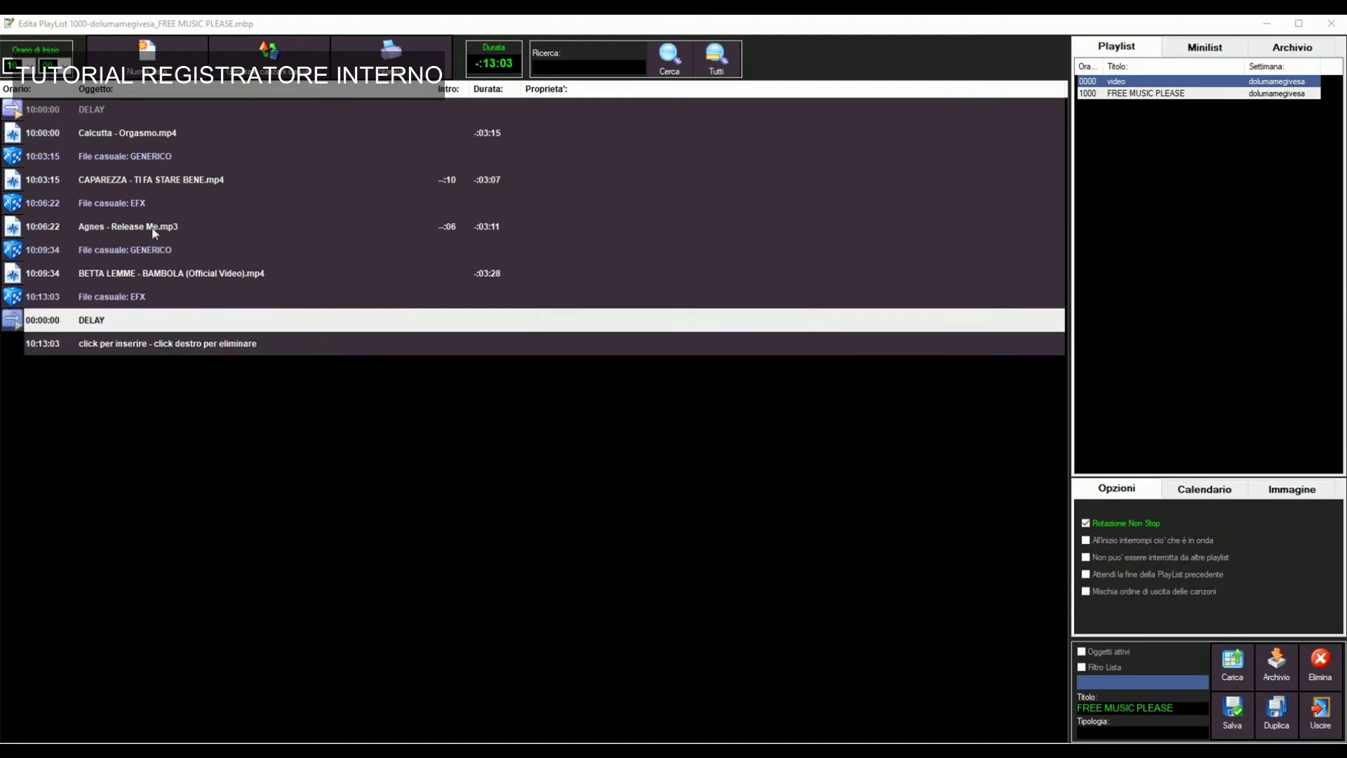
# Step: Set the opening DELAY event's properties to start the recorder at its beginning (Avvia Registratore)
pyautogui.click(427, 108)
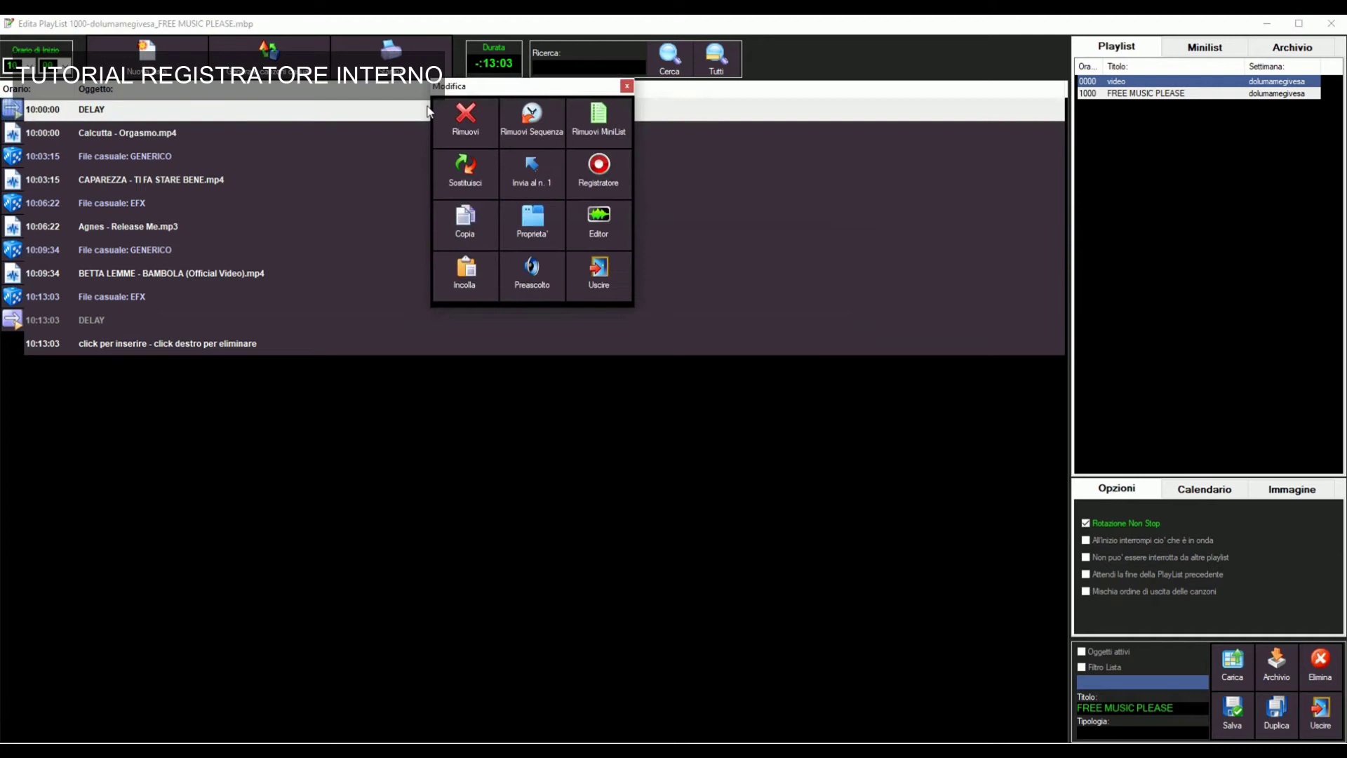
pyautogui.click(532, 239)
pyautogui.click(587, 295)
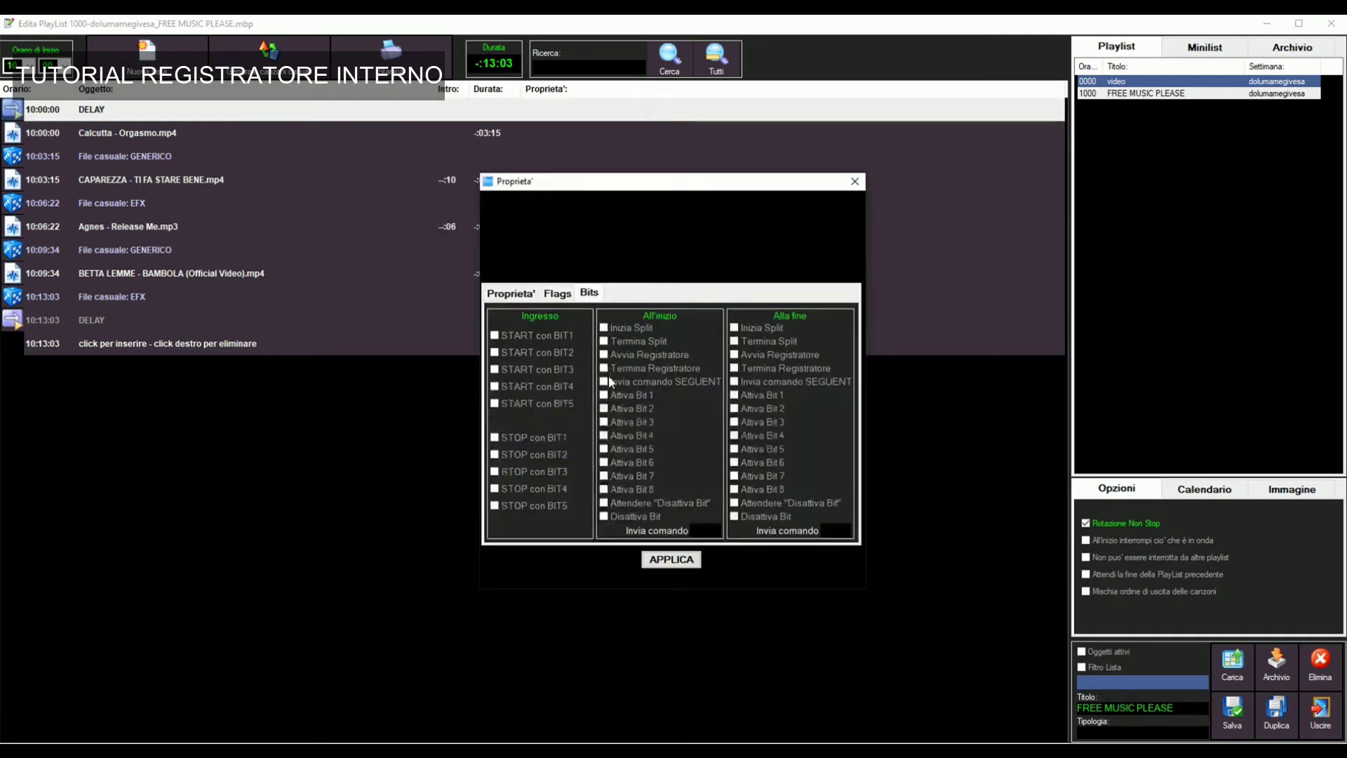
pyautogui.click(637, 355)
pyautogui.click(671, 559)
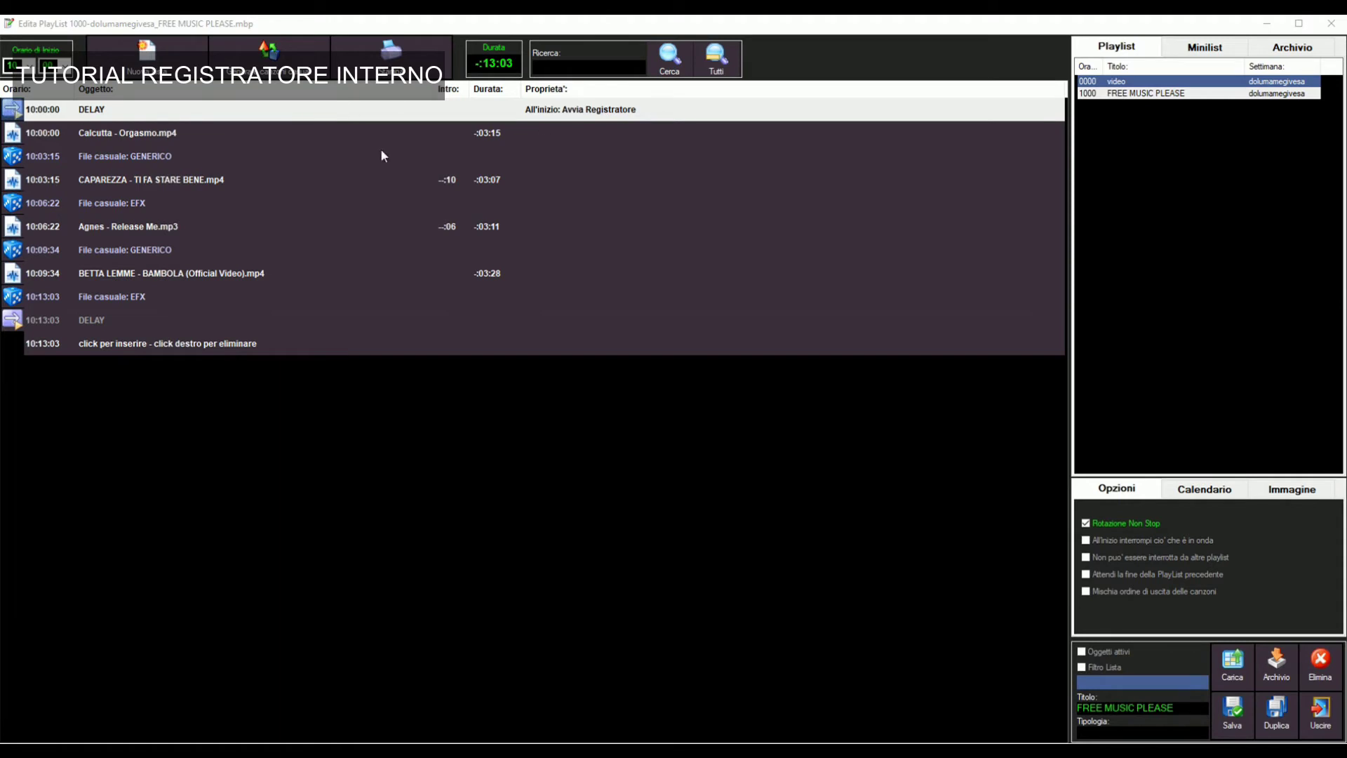
# Step: Set the closing DELAY event's properties to stop the recorder at its end (Termina Registratore)
pyautogui.click(151, 321)
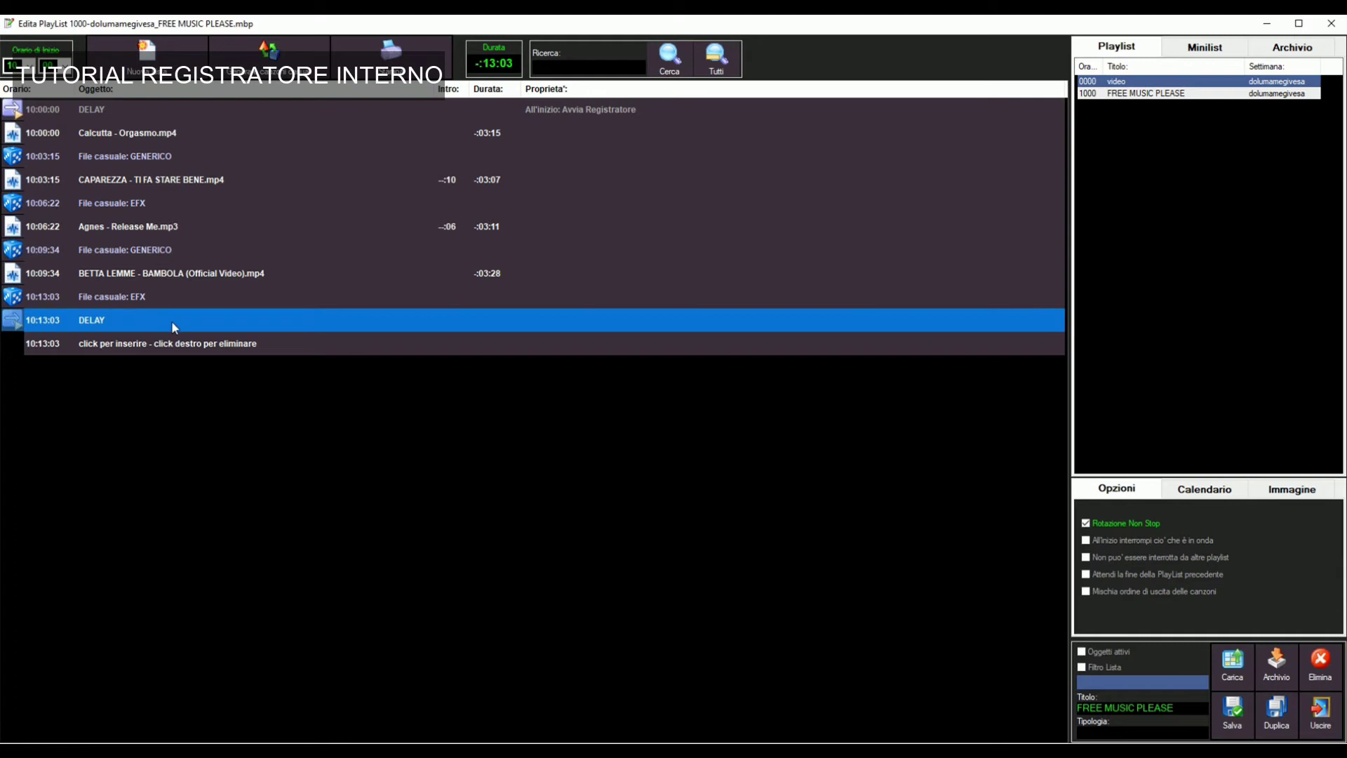
pyautogui.rightClick(171, 322)
pyautogui.click(278, 435)
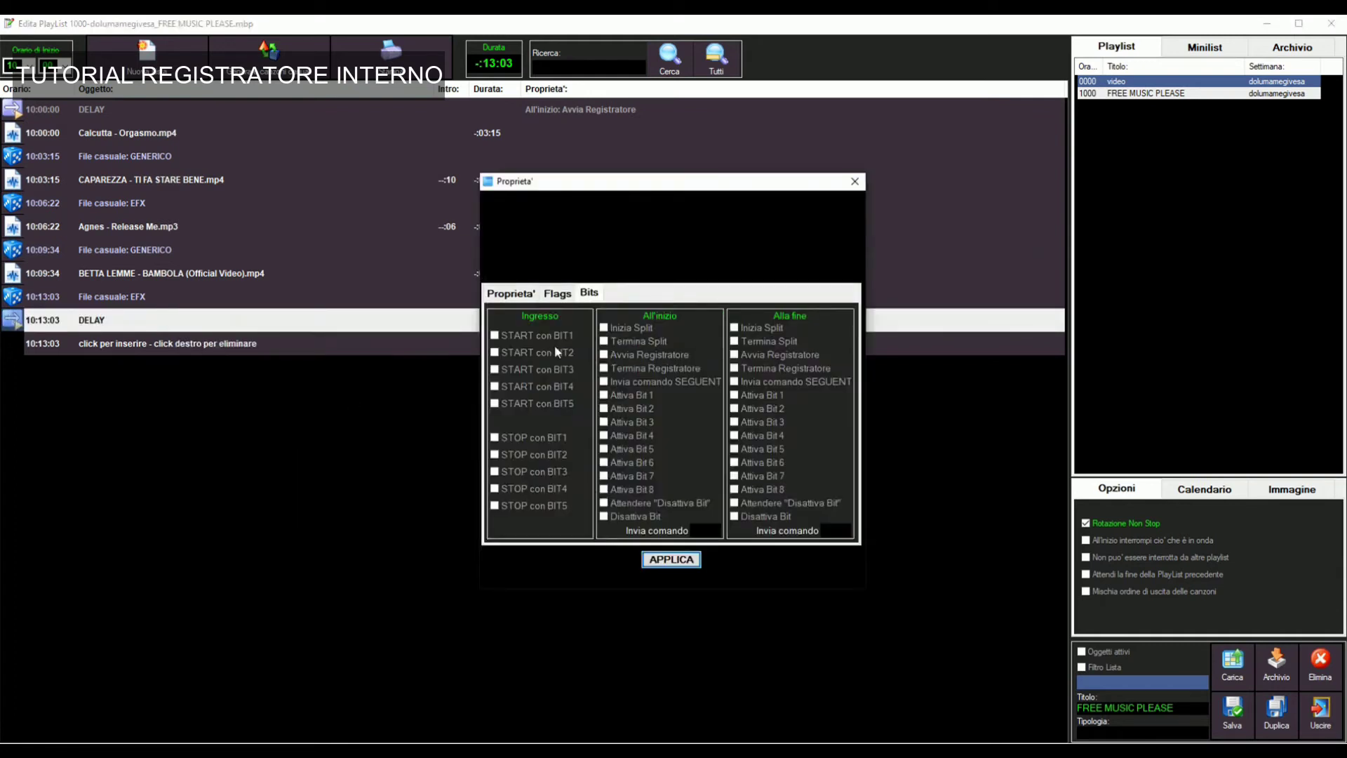
pyautogui.click(781, 367)
pyautogui.click(684, 561)
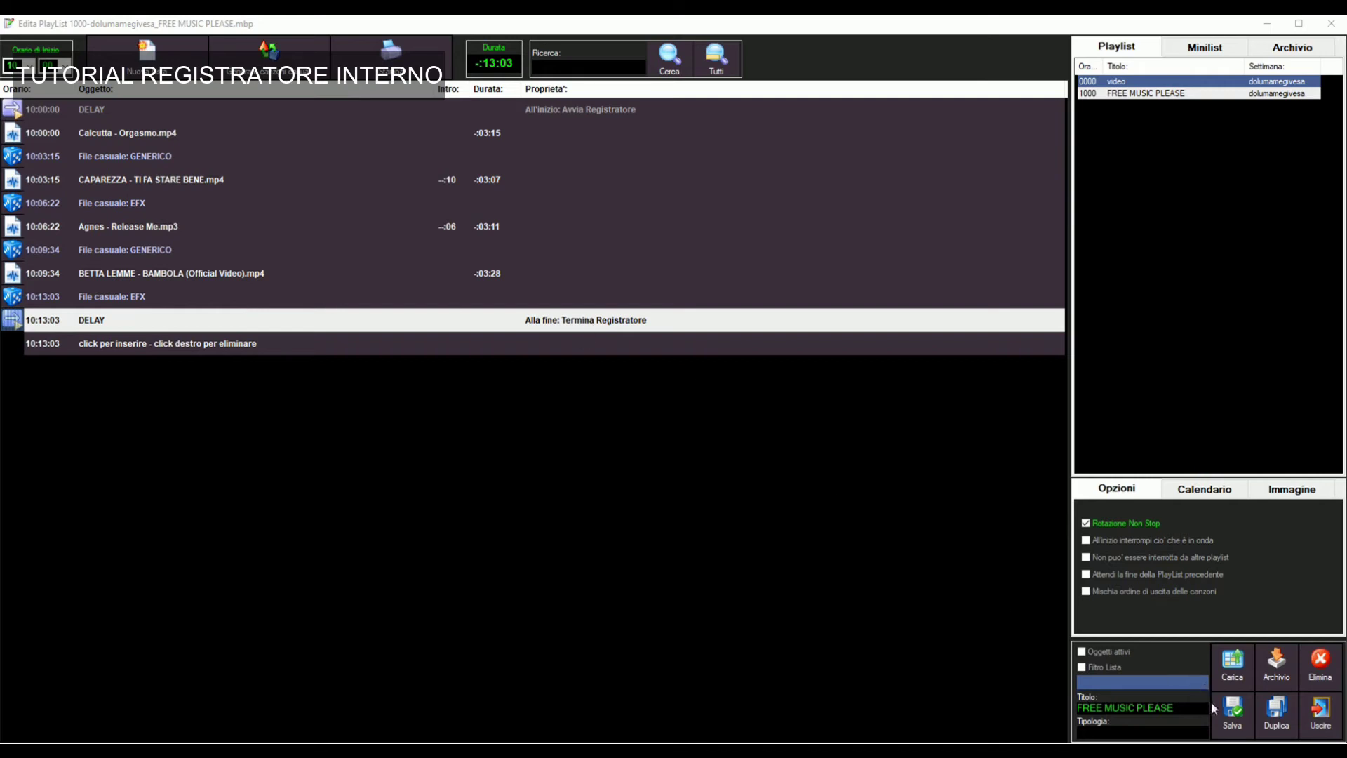
# Step: Save the edited FREE MUSIC PLEASE playlist and load it into the main window's play list
pyautogui.click(1231, 714)
pyautogui.click(674, 440)
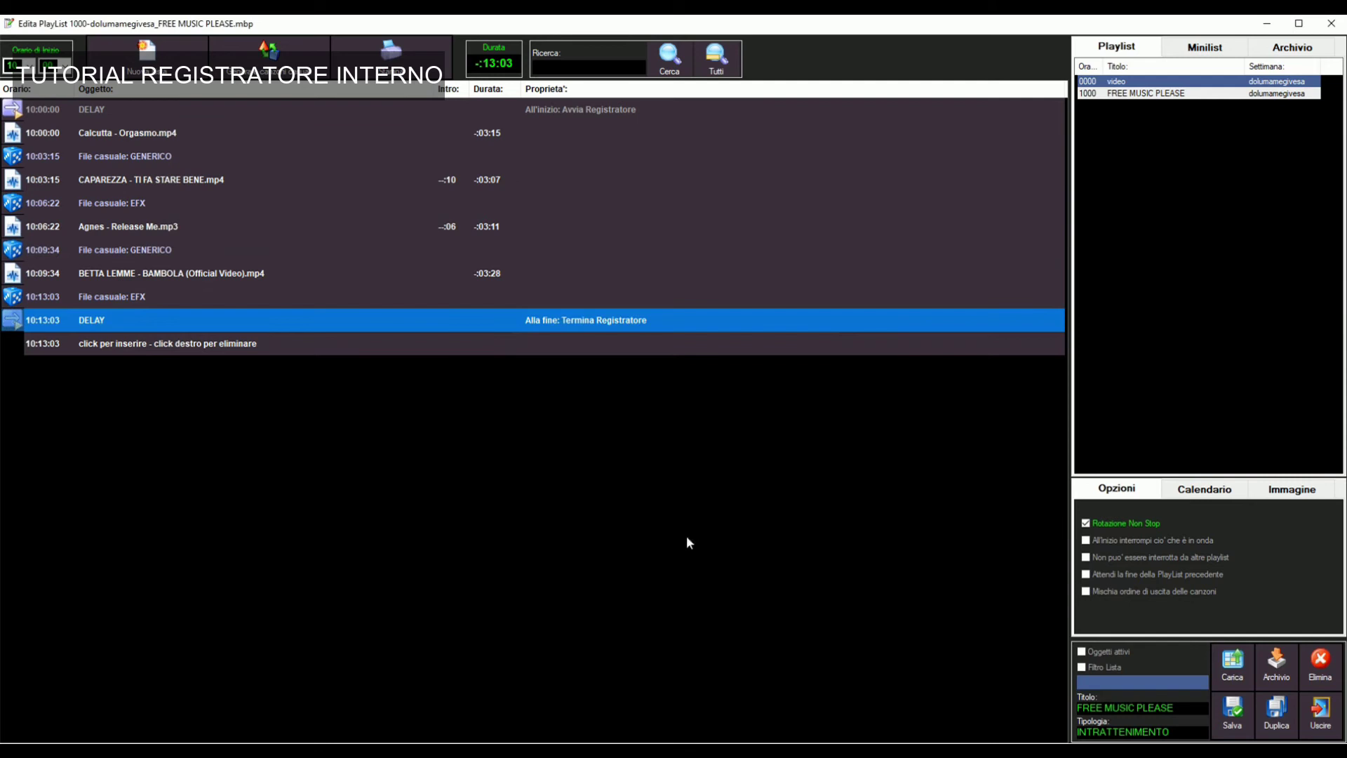
pyautogui.click(1332, 723)
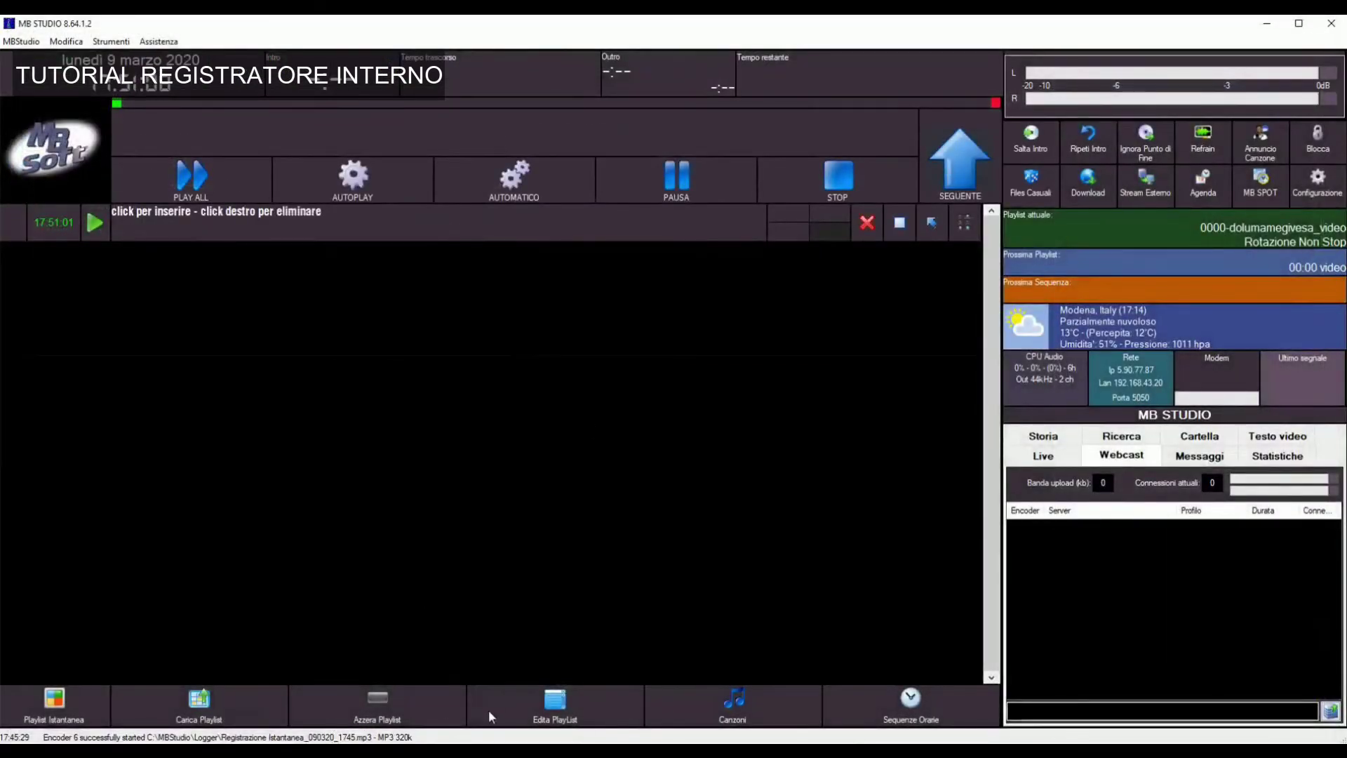
pyautogui.click(214, 695)
pyautogui.doubleClick(343, 453)
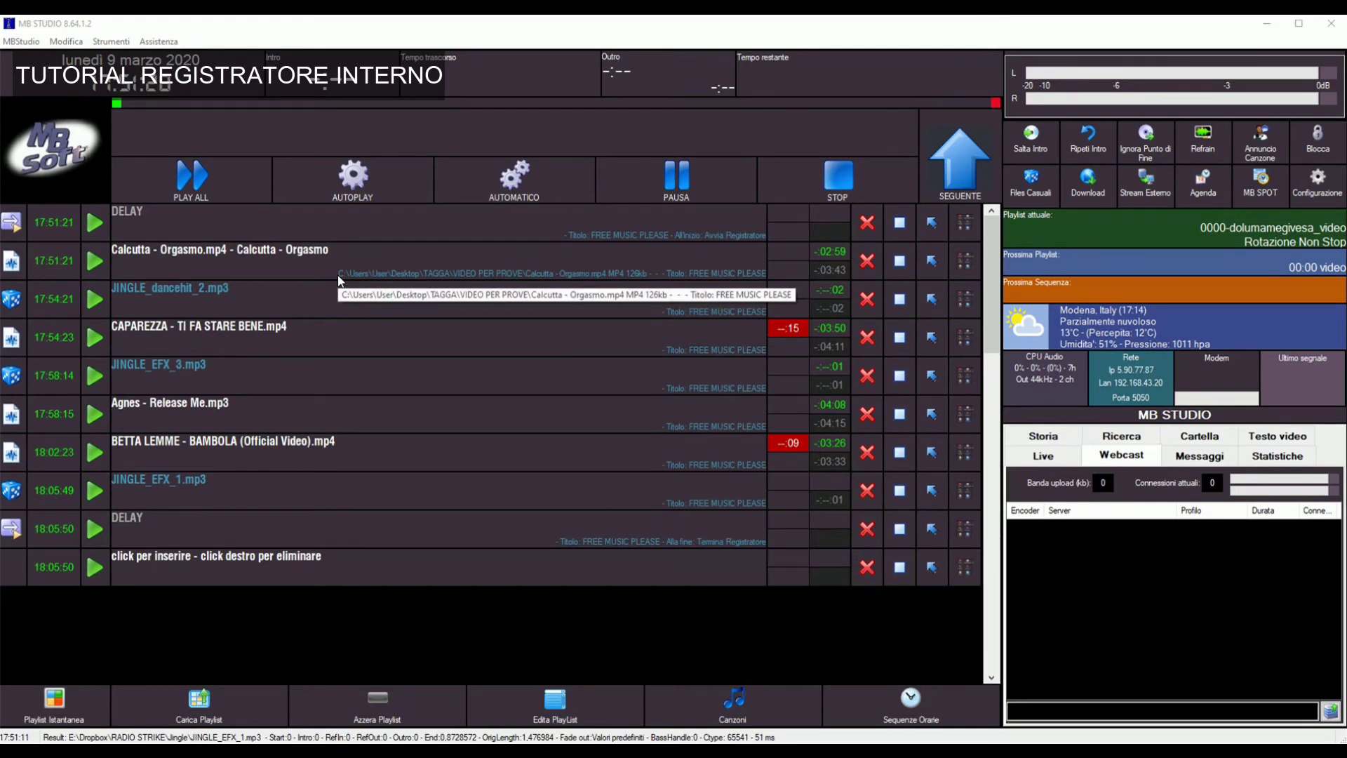
# Step: Examine the scheduled PROVA and PROVA2 recordings and their properties in the recorder schedule
pyautogui.click(106, 42)
pyautogui.click(147, 140)
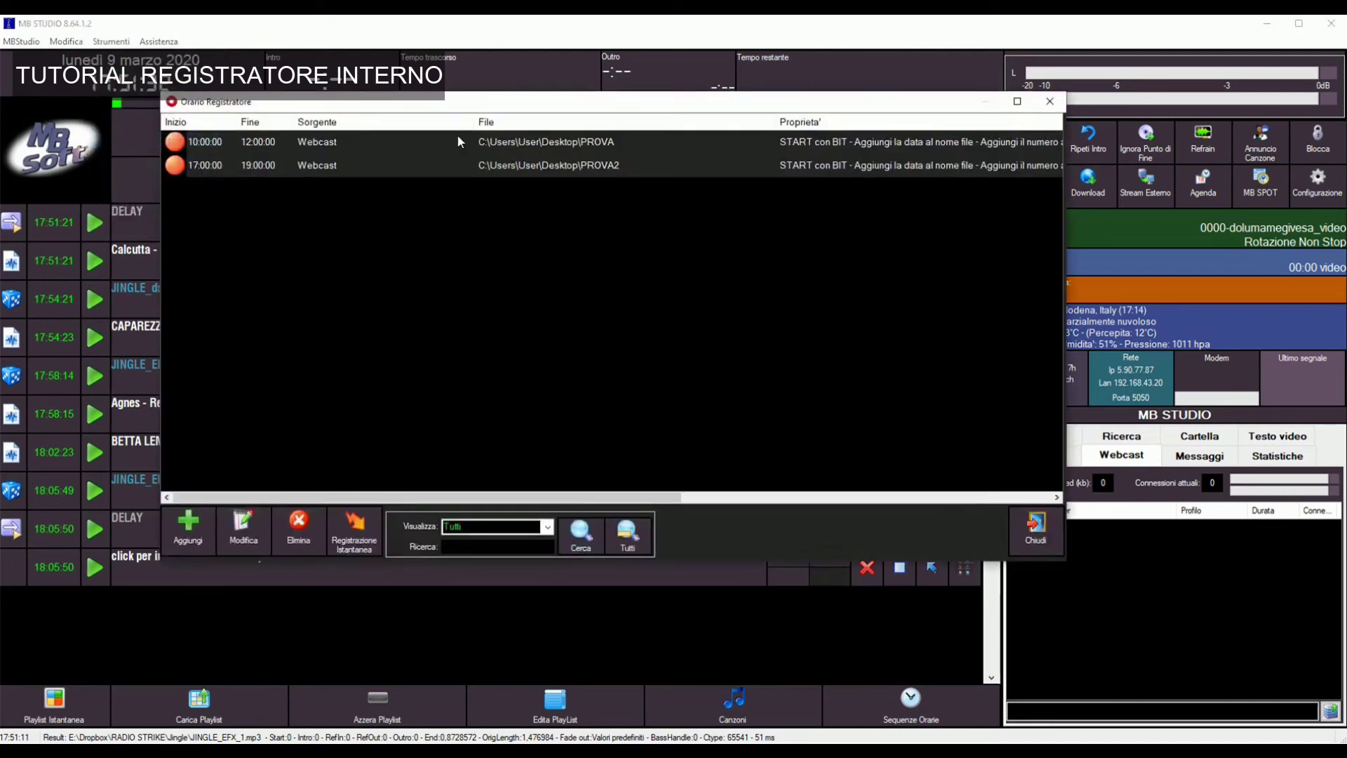
pyautogui.click(1026, 535)
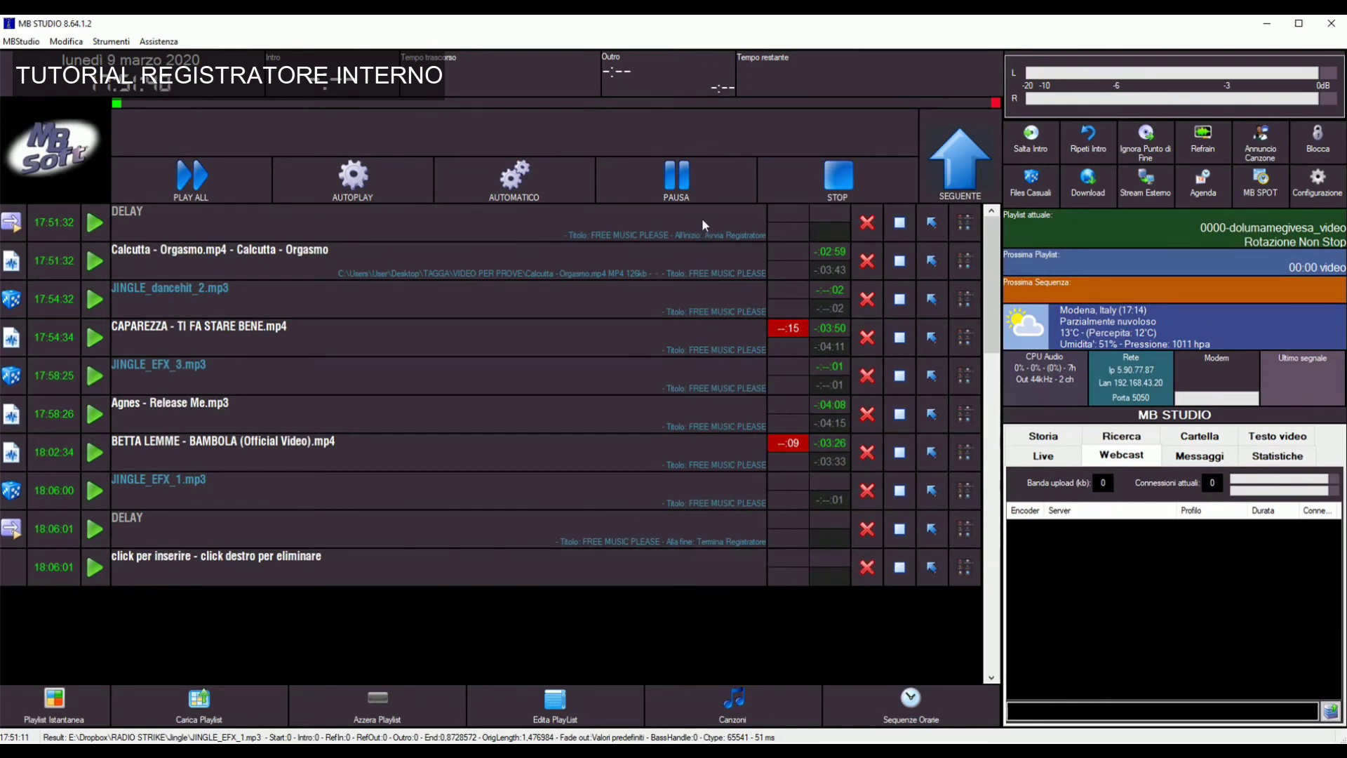
pyautogui.click(126, 45)
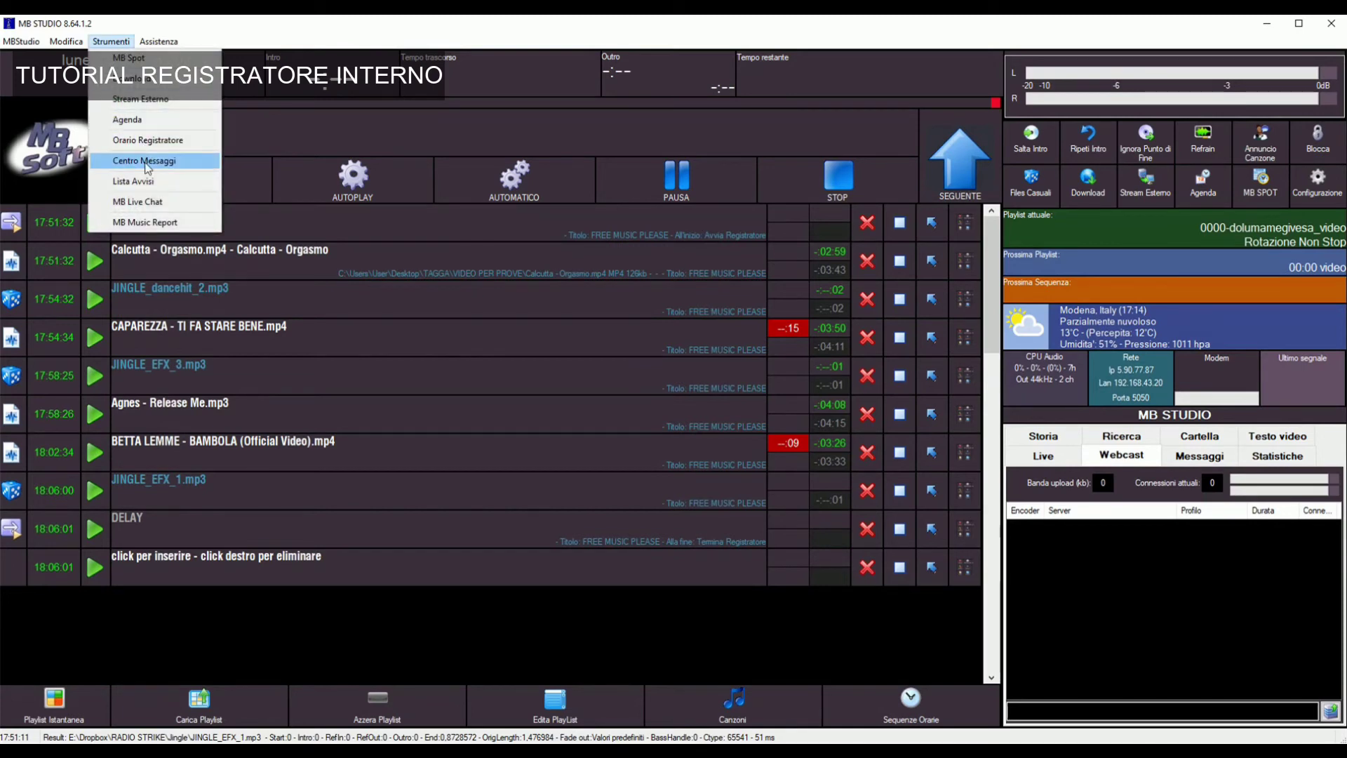
pyautogui.click(134, 139)
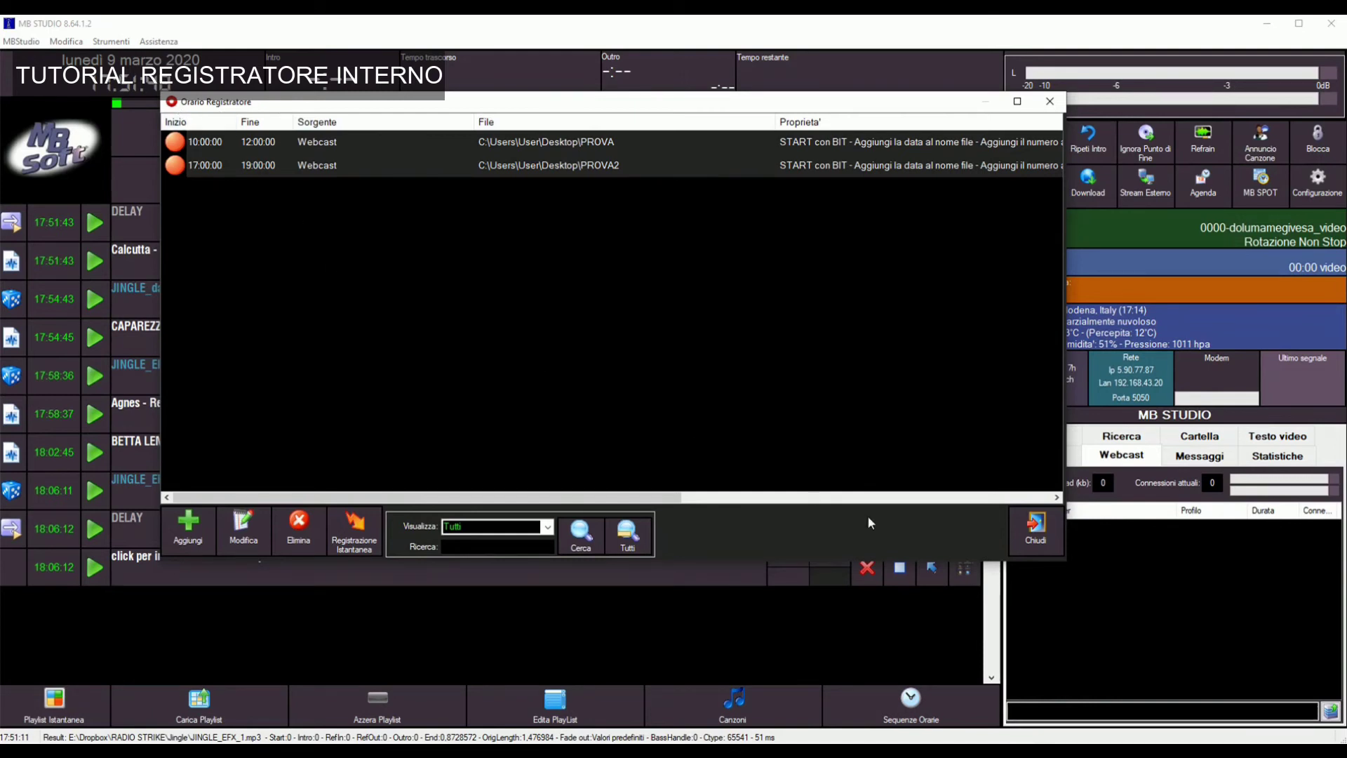
pyautogui.click(1036, 533)
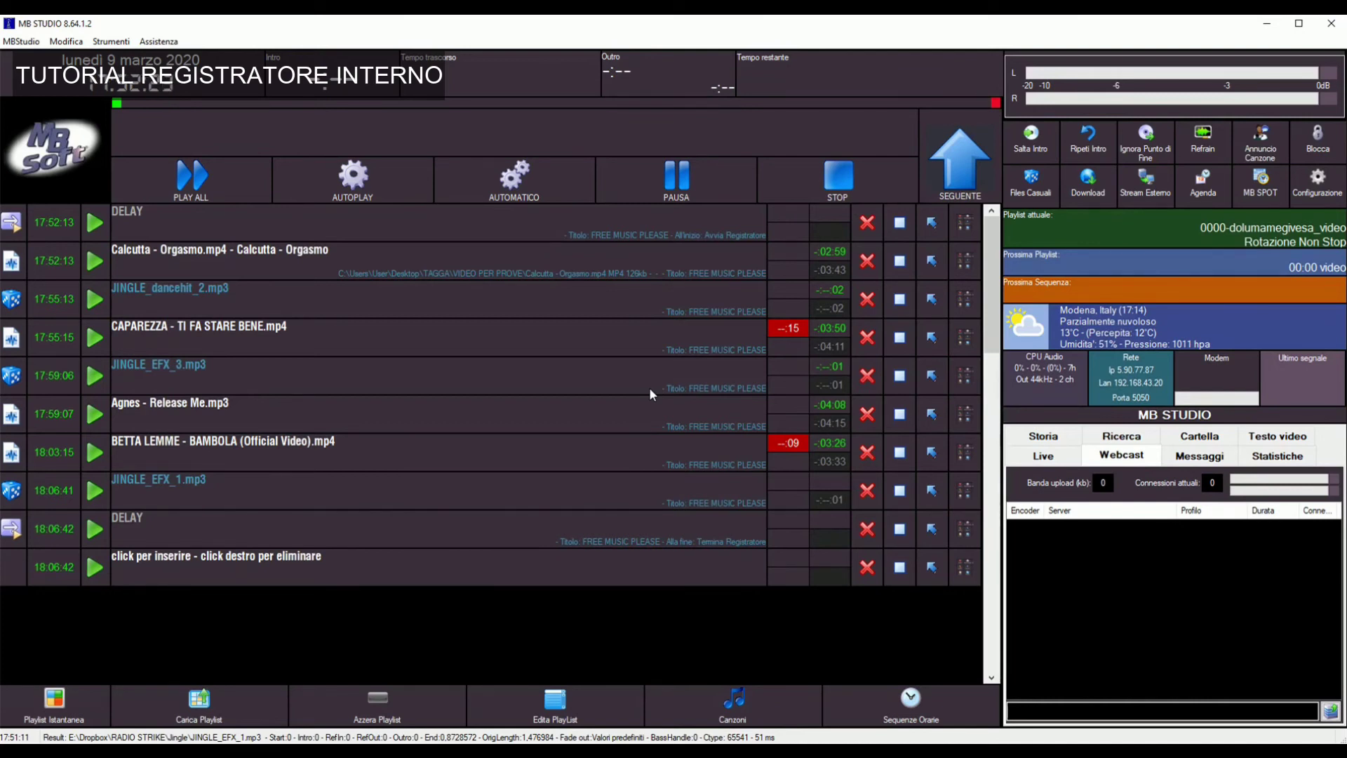
pyautogui.click(112, 42)
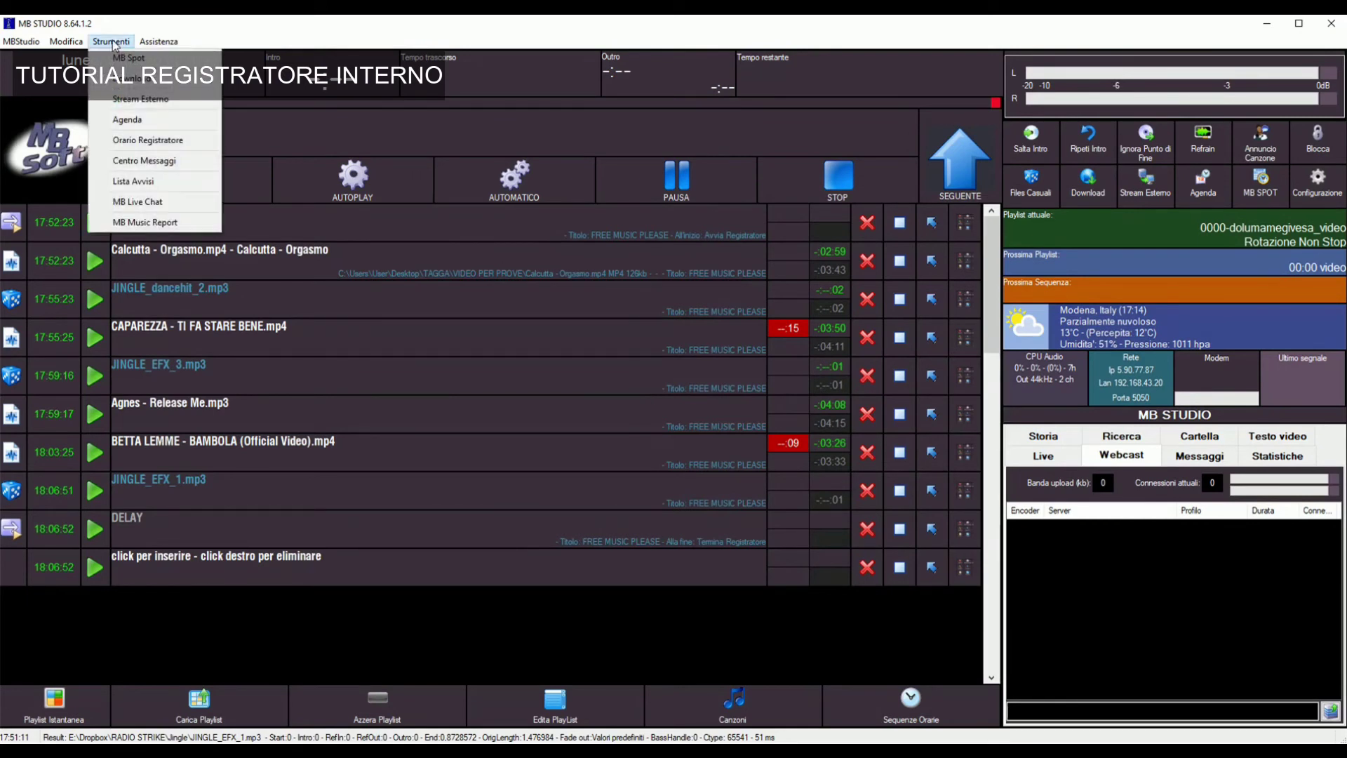
pyautogui.click(154, 142)
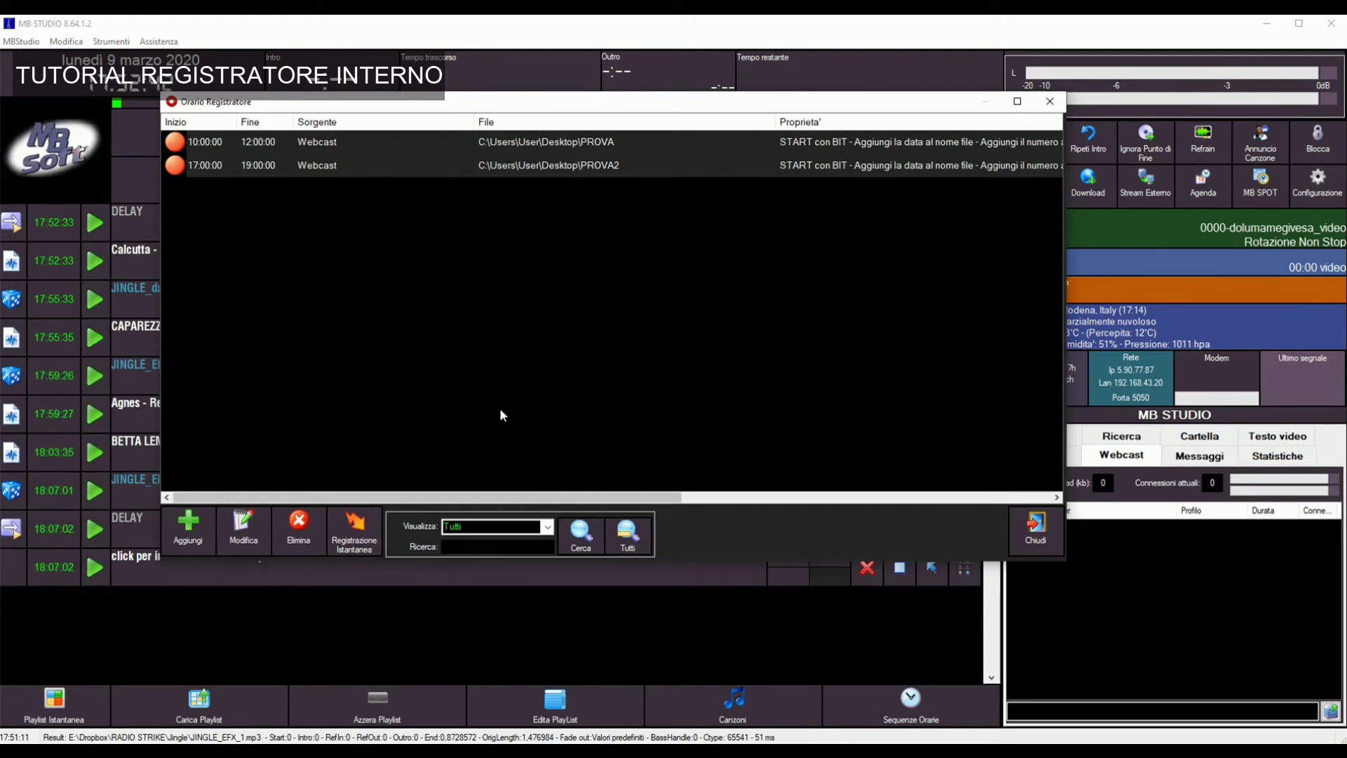
pyautogui.click(1037, 533)
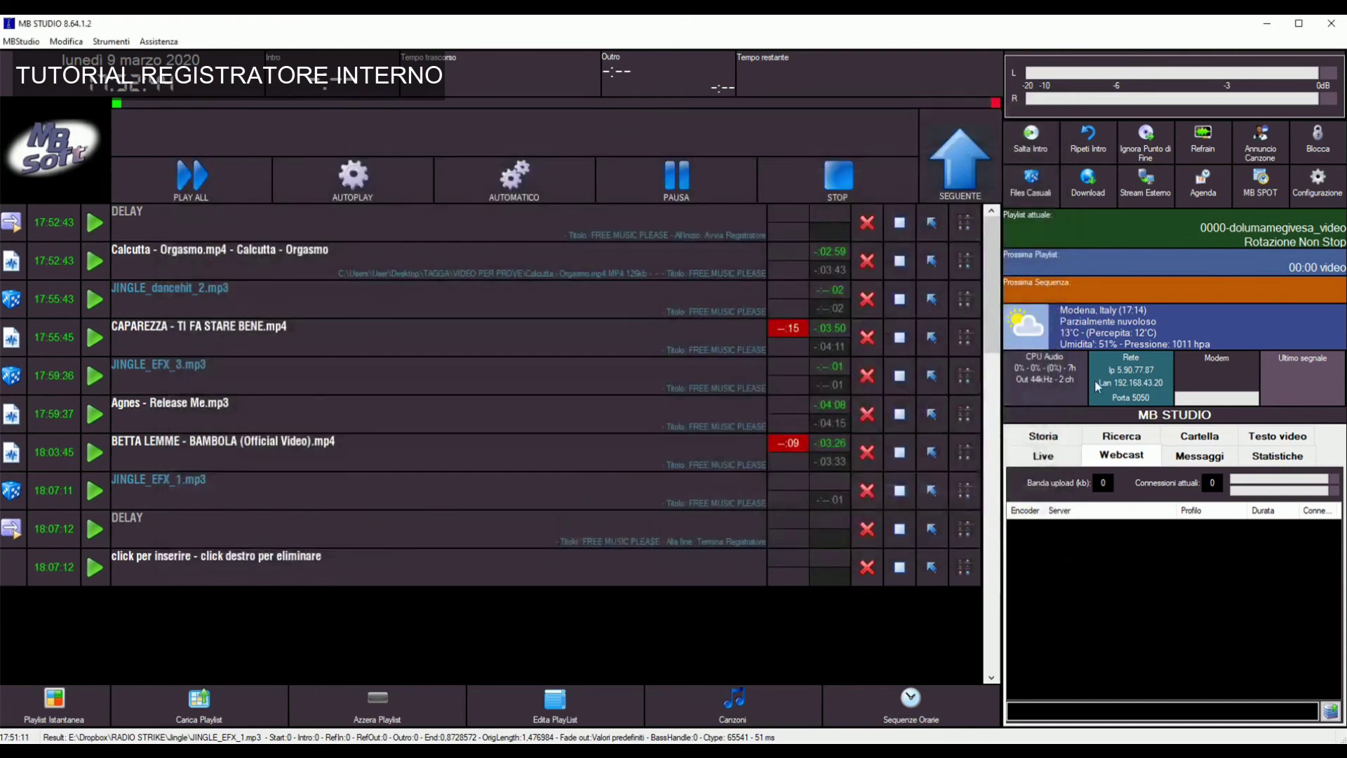
# Step: Review the keyboard assignments for Attiva Registrazione Istantanea and Disattiva Registrazione Istantanea in the configuration
pyautogui.click(1319, 200)
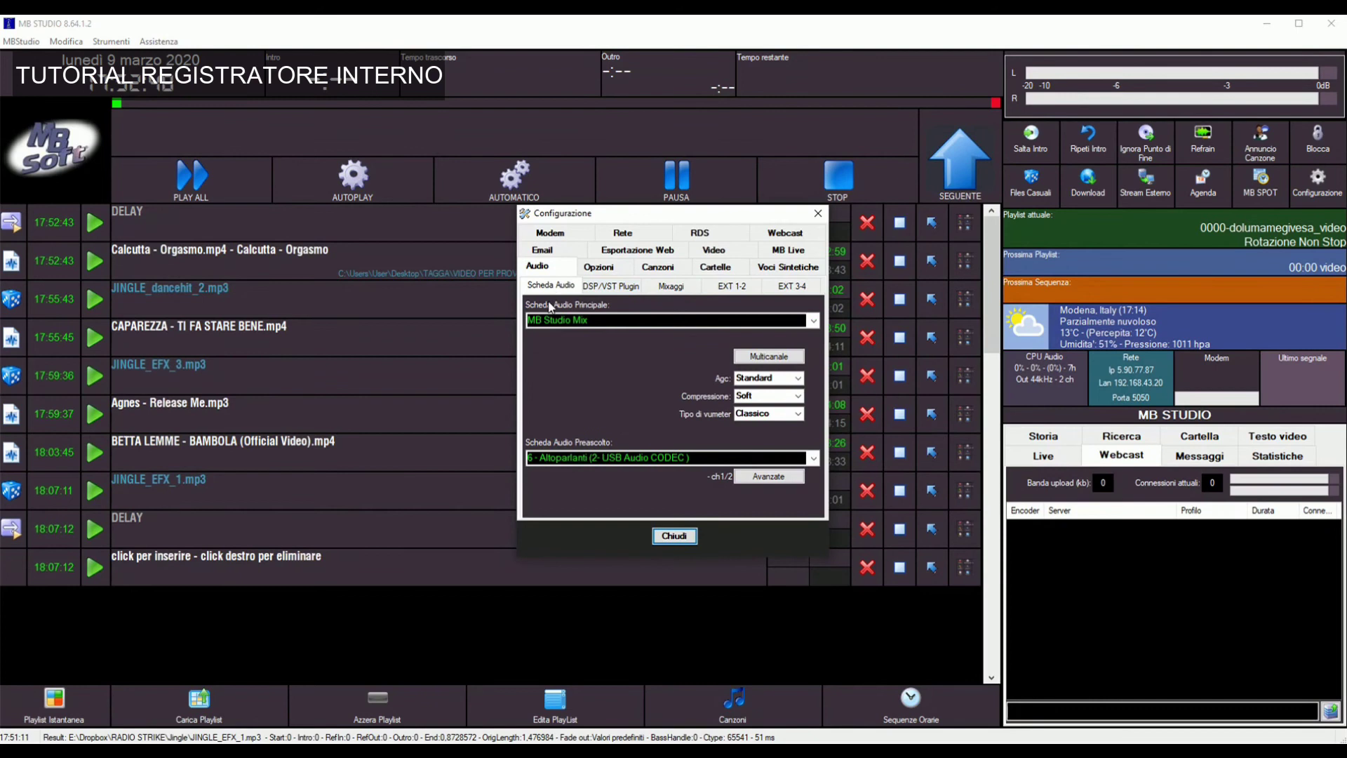
pyautogui.click(608, 271)
pyautogui.click(748, 286)
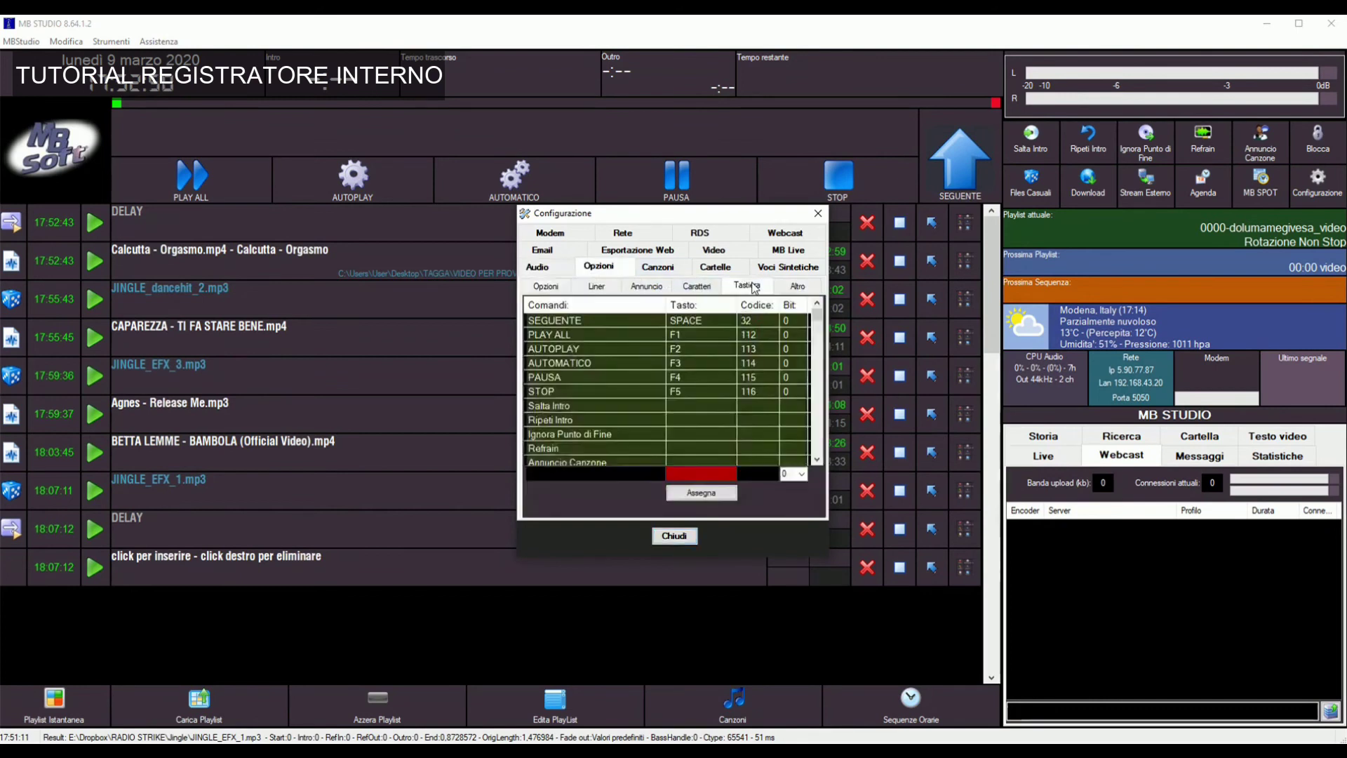
pyautogui.moveTo(818, 321); pyautogui.dragTo(818, 337)
pyautogui.click(604, 399)
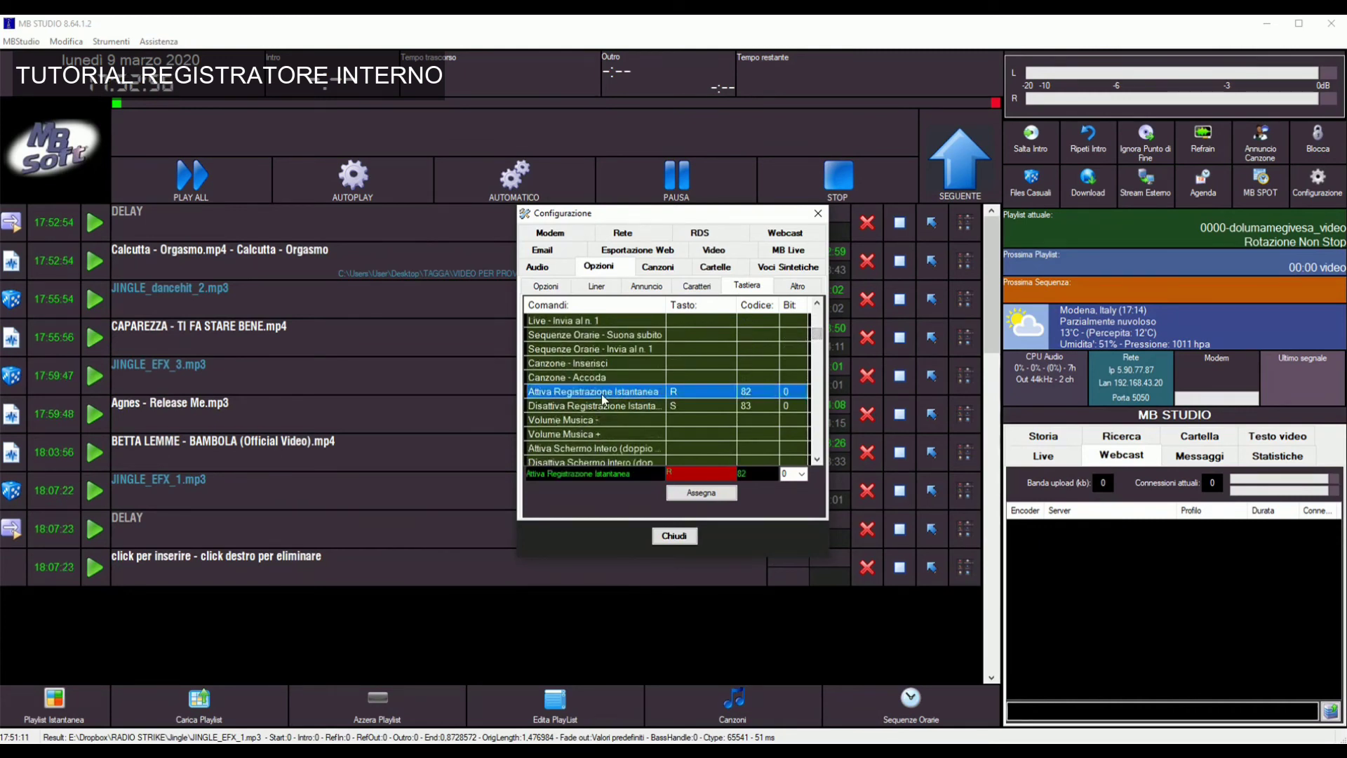
pyautogui.click(605, 412)
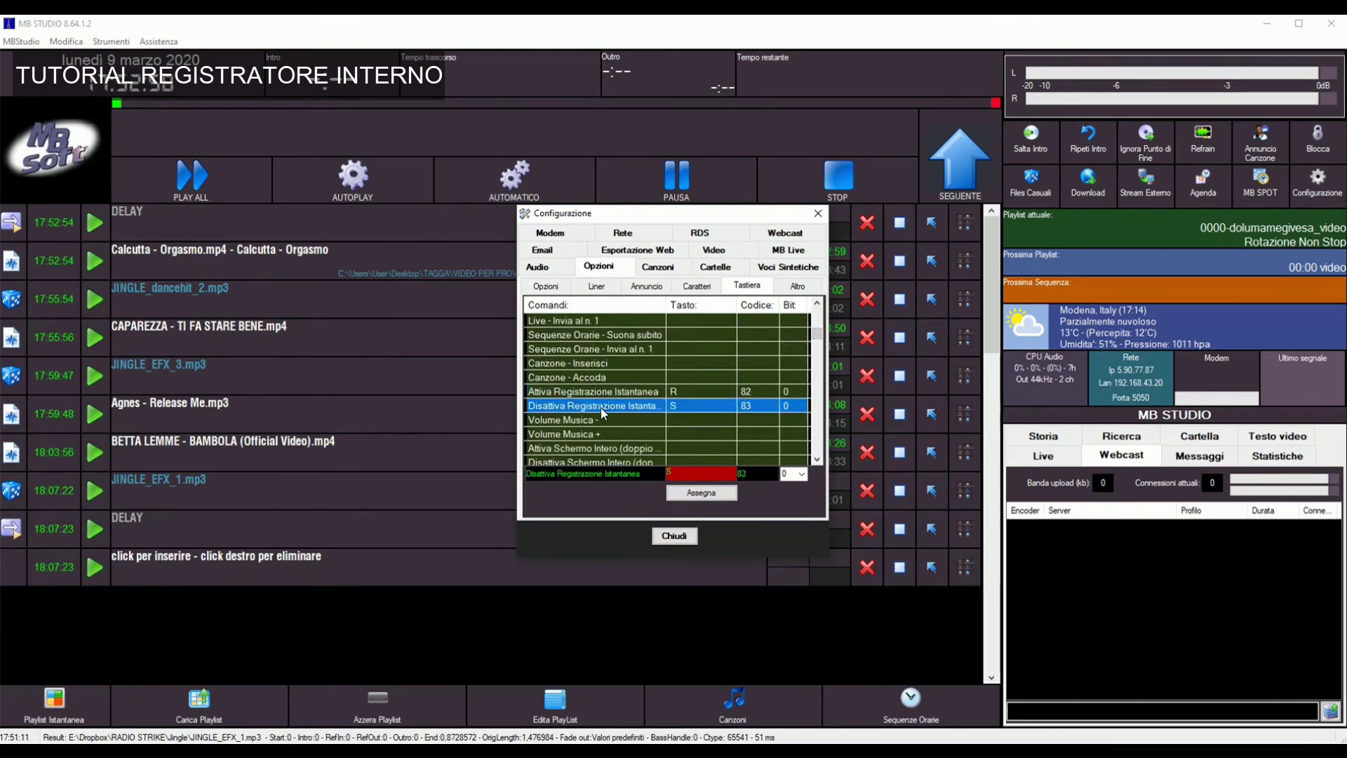
pyautogui.click(703, 394)
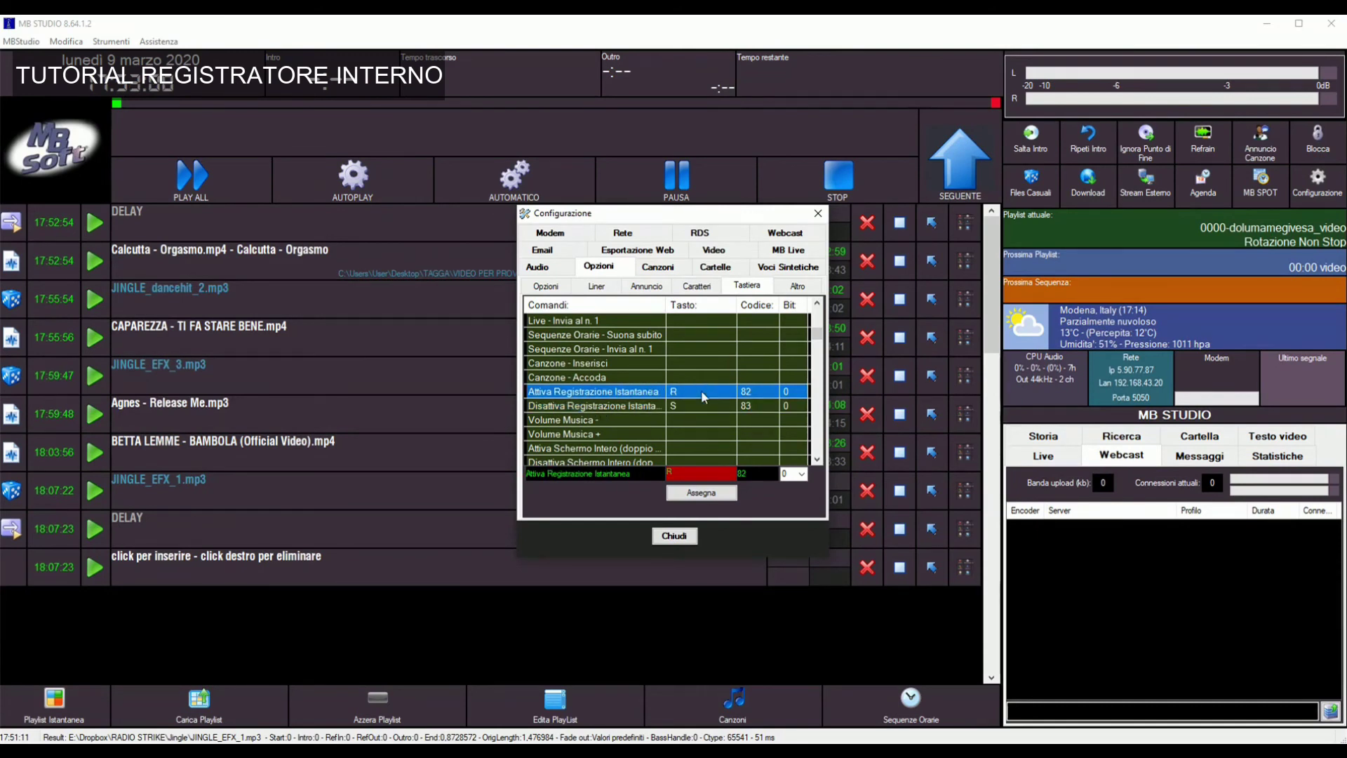
pyautogui.click(700, 413)
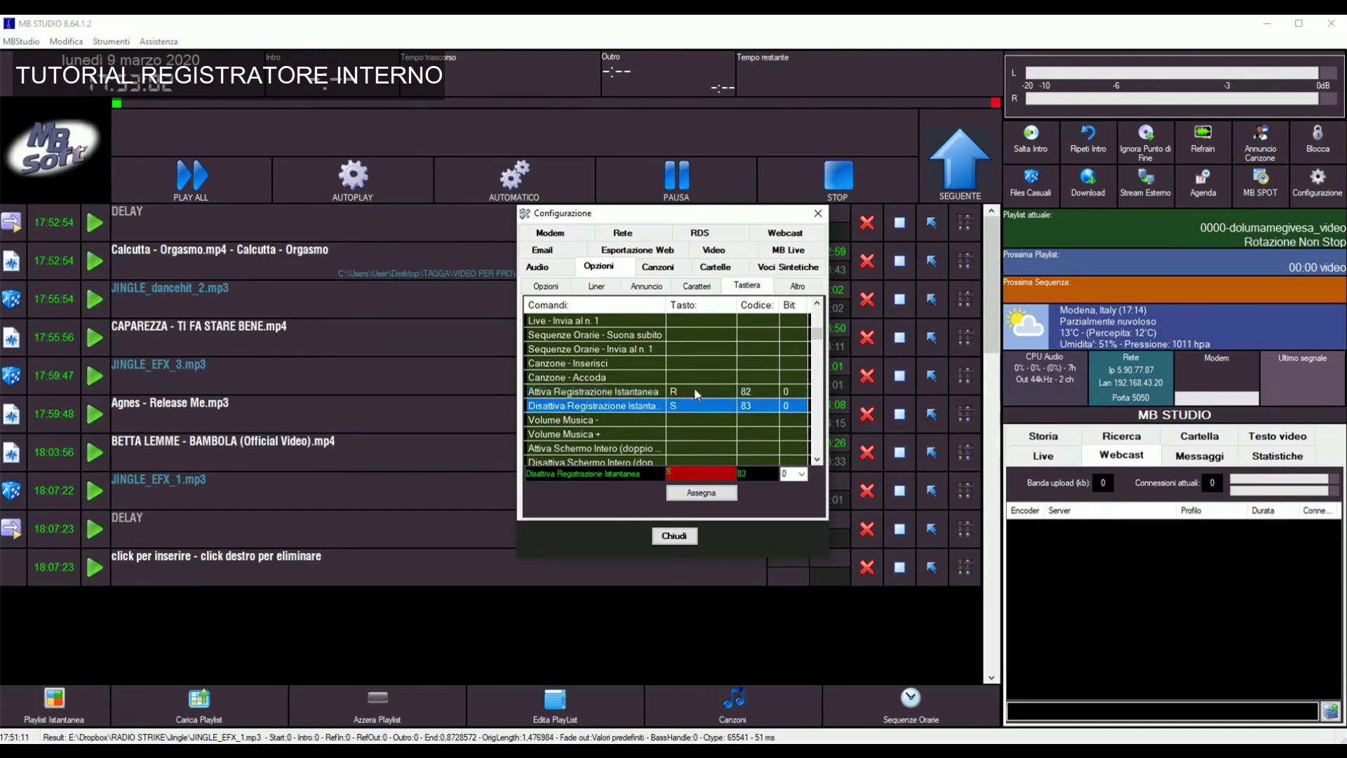
pyautogui.click(685, 536)
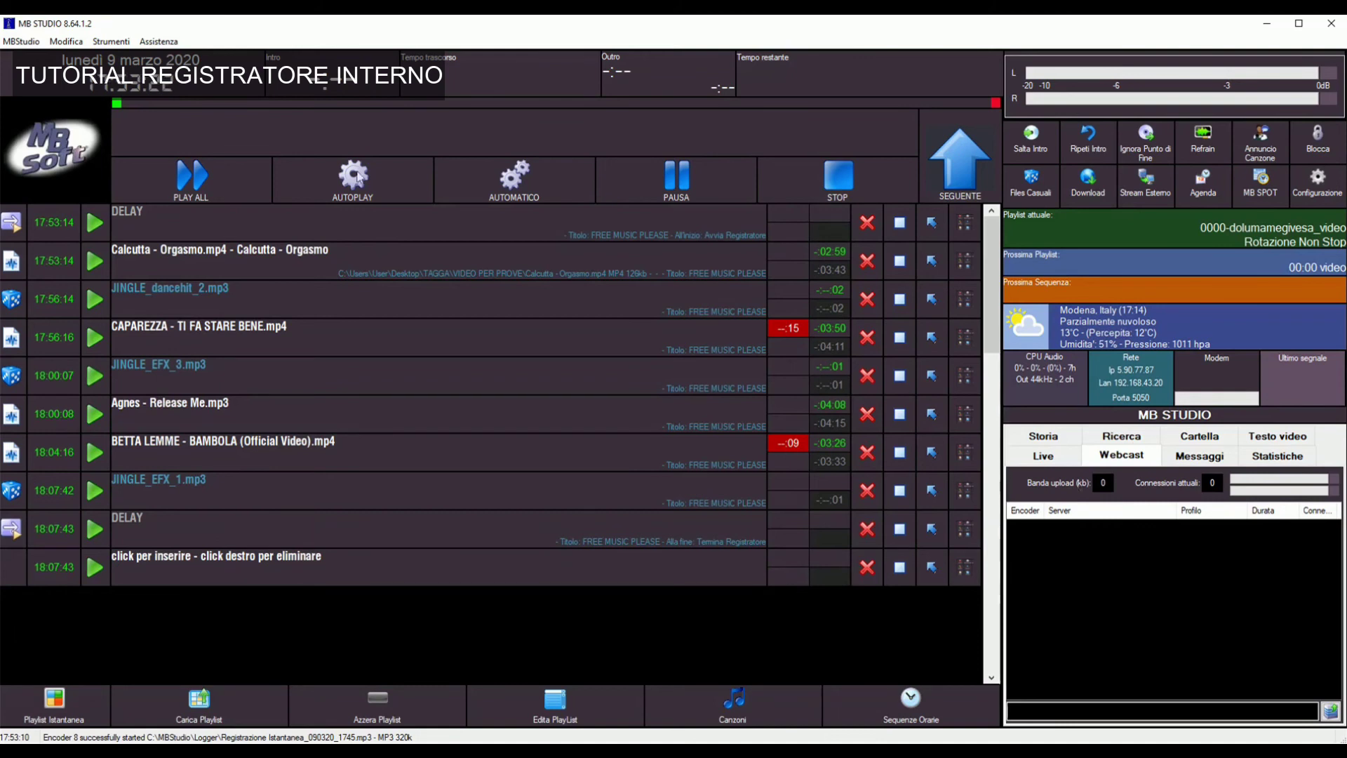
# Step: Check the recorder schedule for the Registrazione Istantanea entry
pyautogui.click(124, 42)
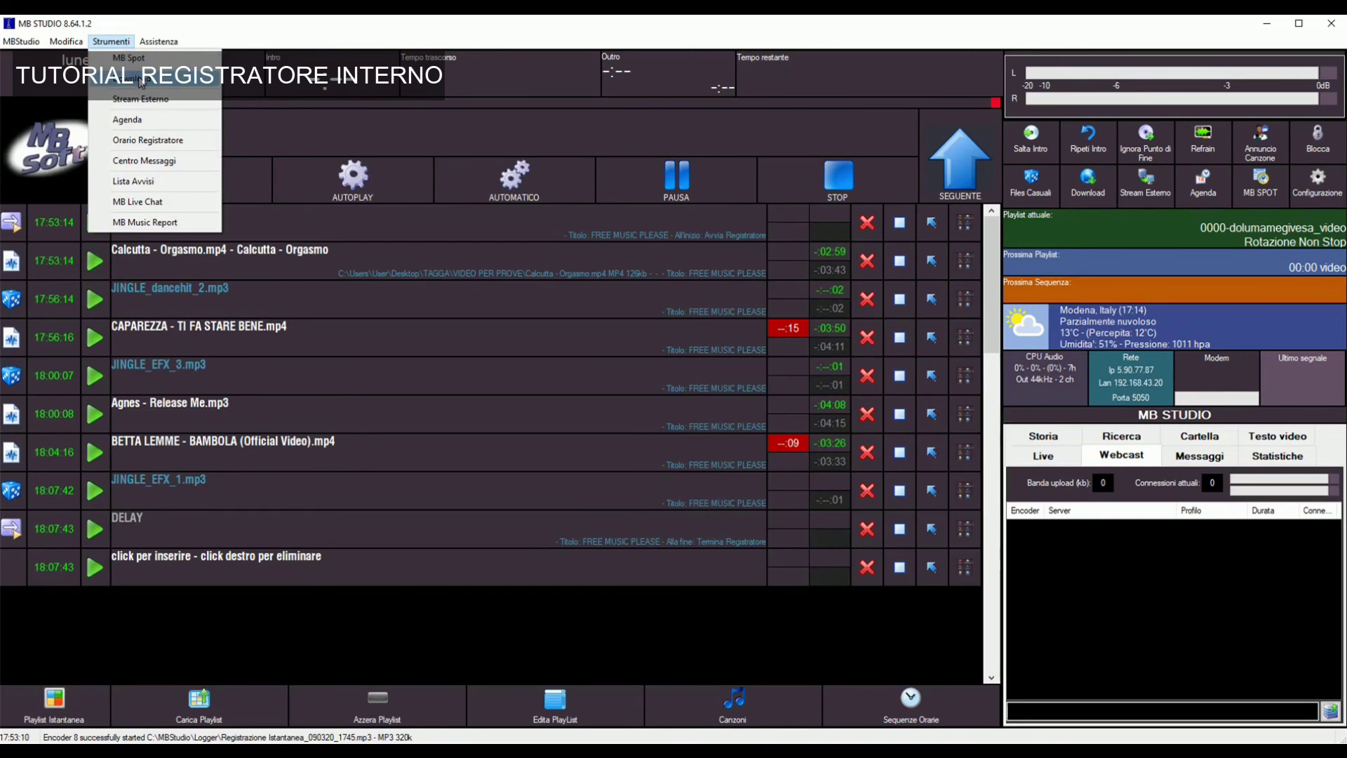
pyautogui.click(157, 140)
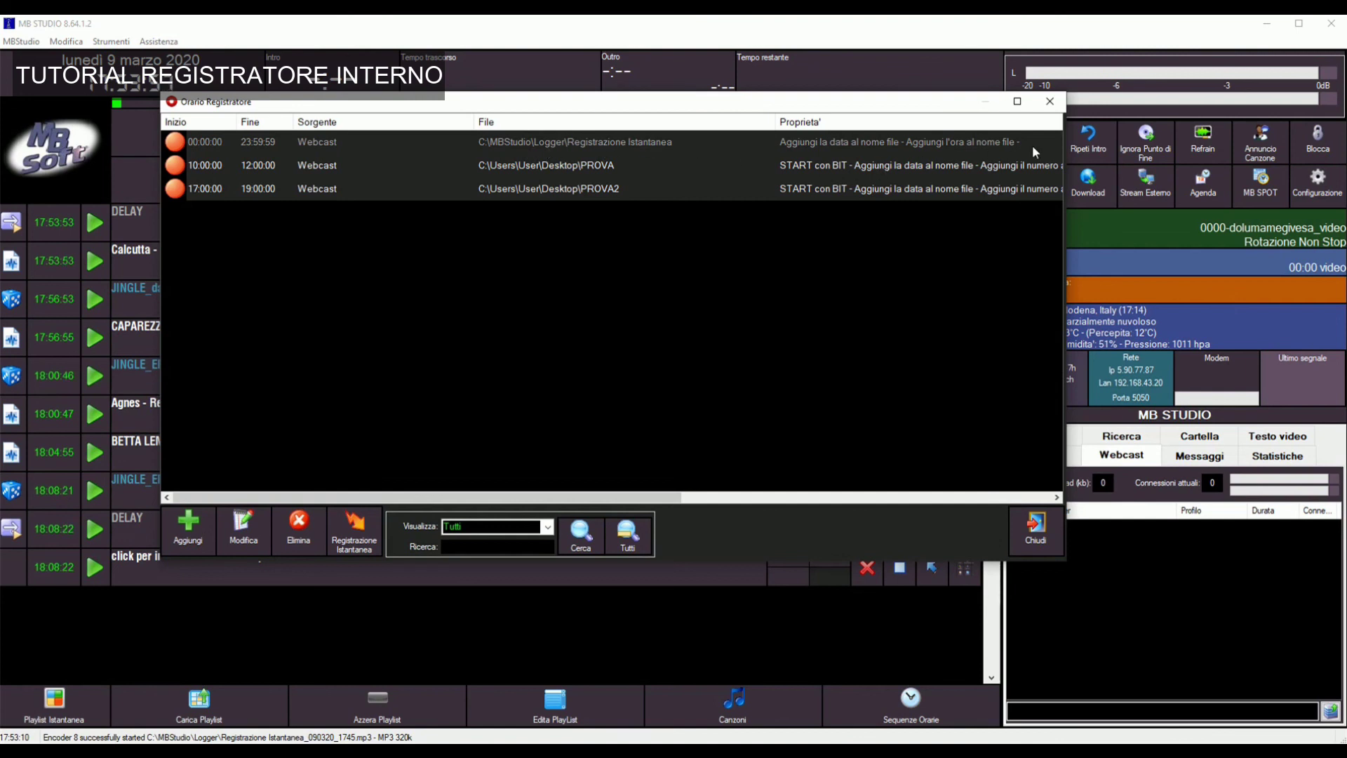
pyautogui.click(1055, 104)
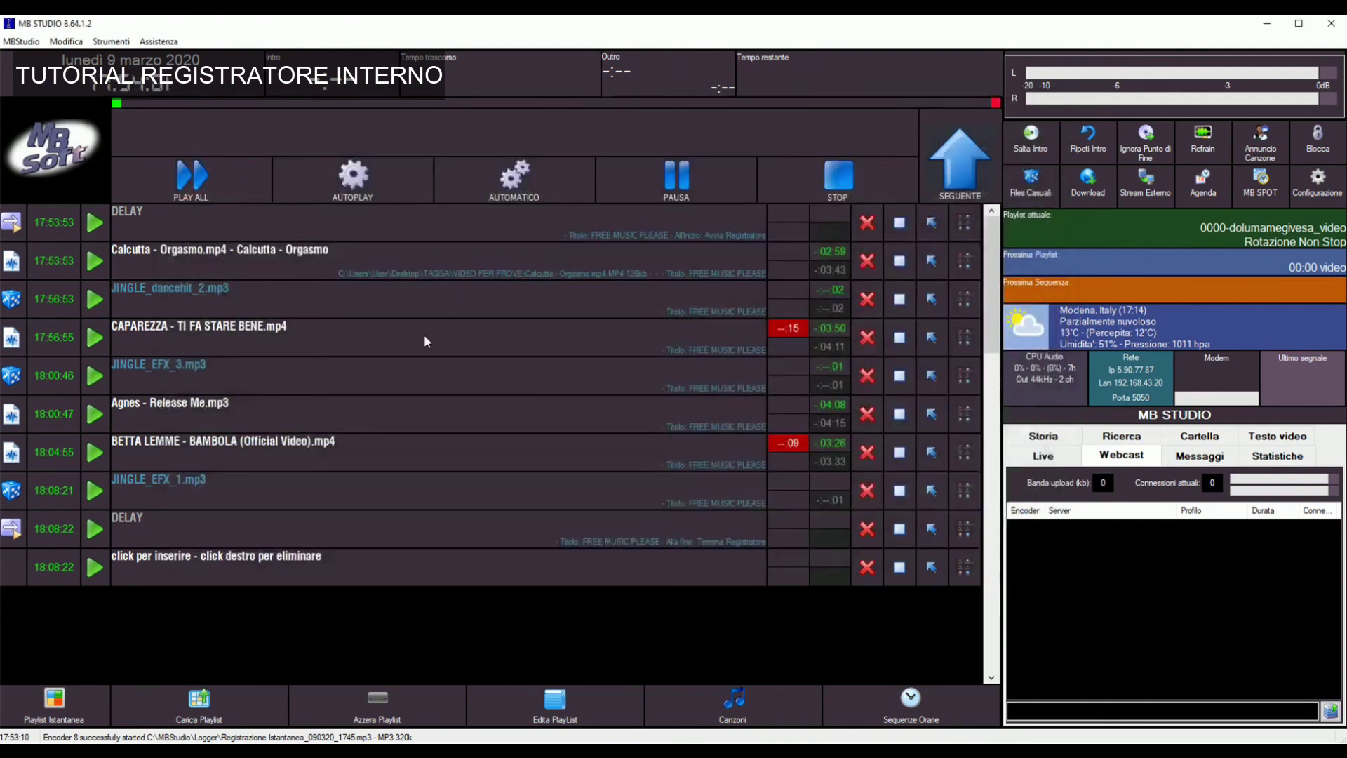